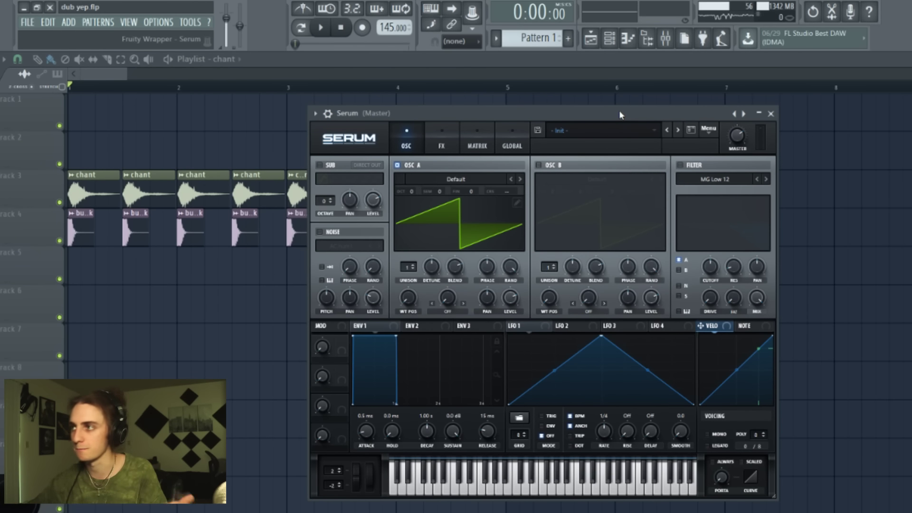
Step: Reshape LFO 1 in Serum into a rising ramp across its full length and assign it to the filter cutoff
left_click_drag(619, 115, 525, 120)
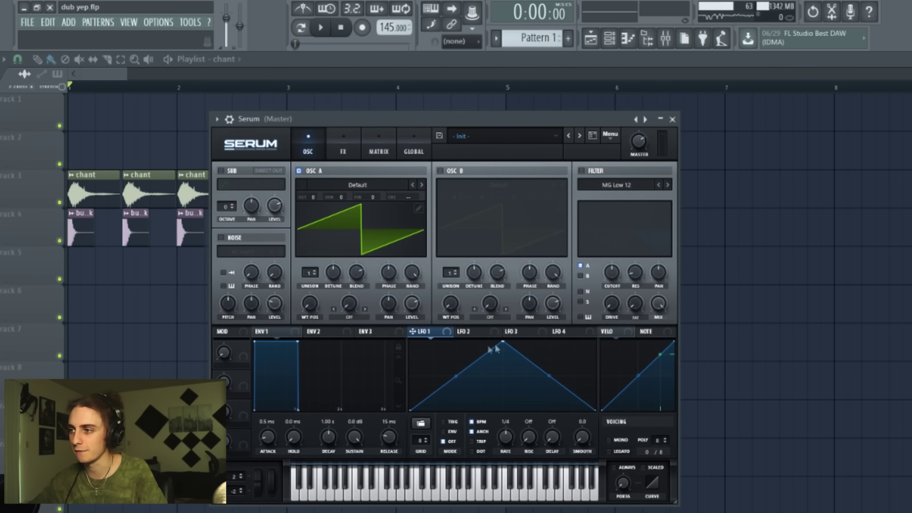
left_click_drag(504, 346, 648, 297)
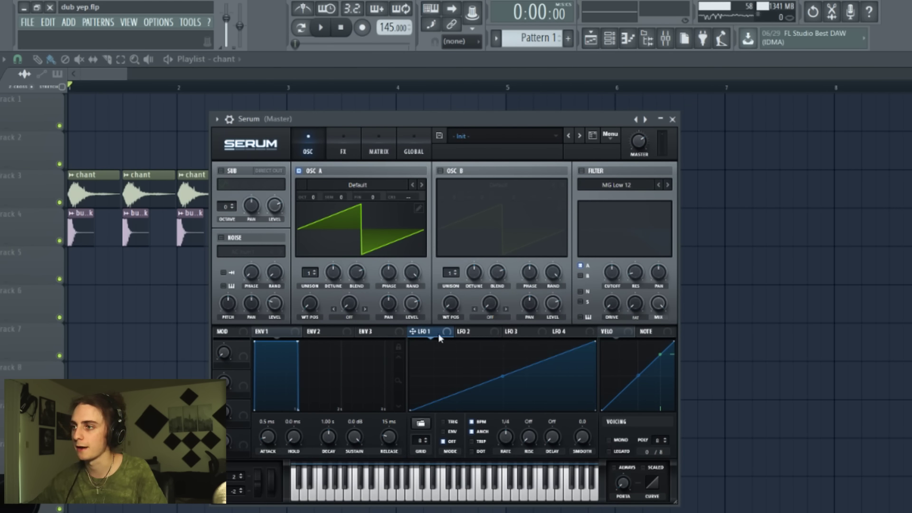
left_click_drag(447, 332, 612, 272)
Step: Enable Serum's filter and set its type to the miscellaneous Reverb filter
left_click(581, 171)
left_click(613, 184)
mouse_move(620, 235)
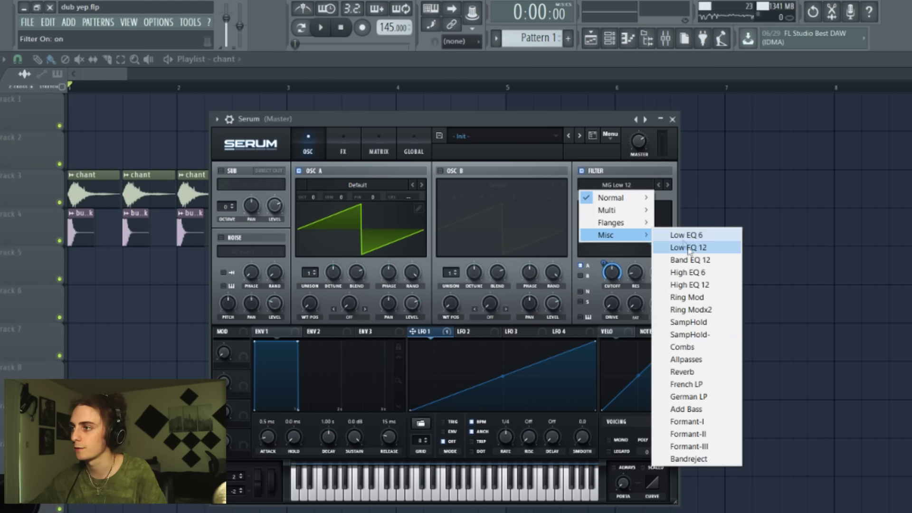
left_click(692, 372)
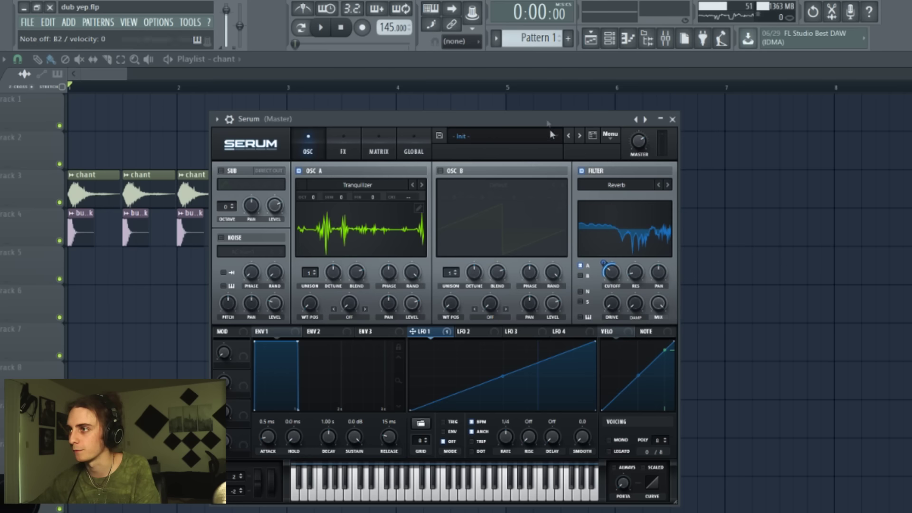
Step: Reposition the Serum window and adjust the rate of LFO 1
left_click_drag(542, 119, 498, 99)
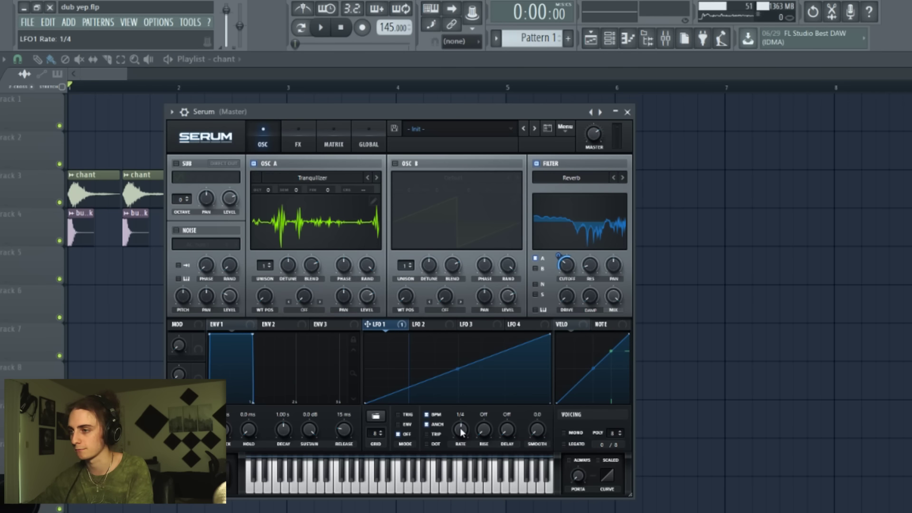
left_click_drag(461, 432, 476, 422)
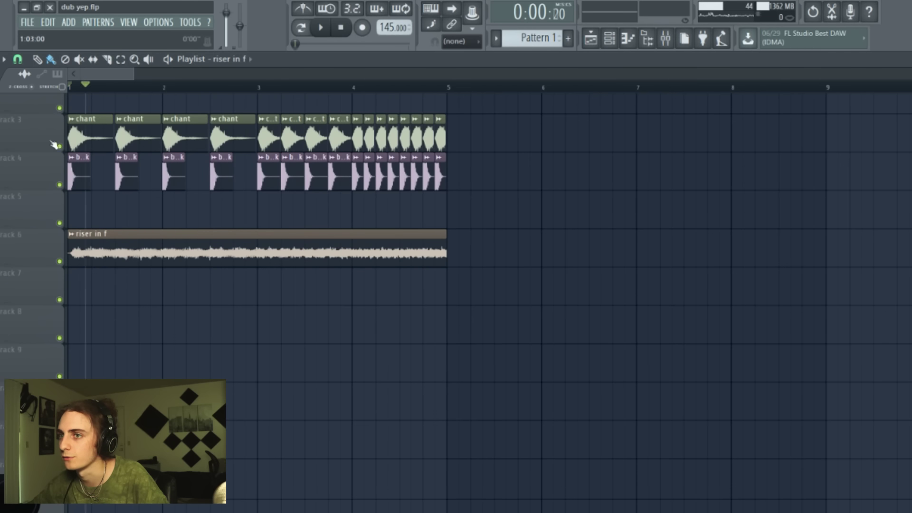
Step: Play the build-up while muting and unmuting the chant clips on track 3
key("space")
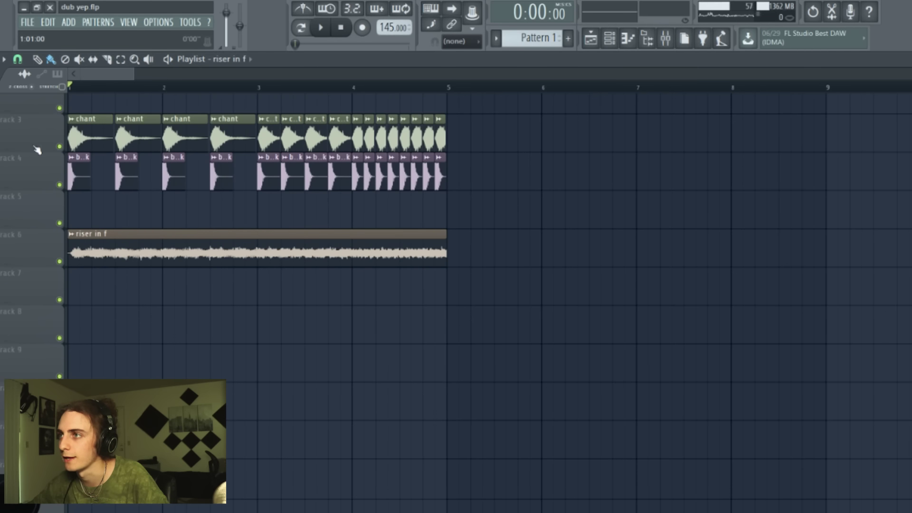
key("space")
left_click(59, 146)
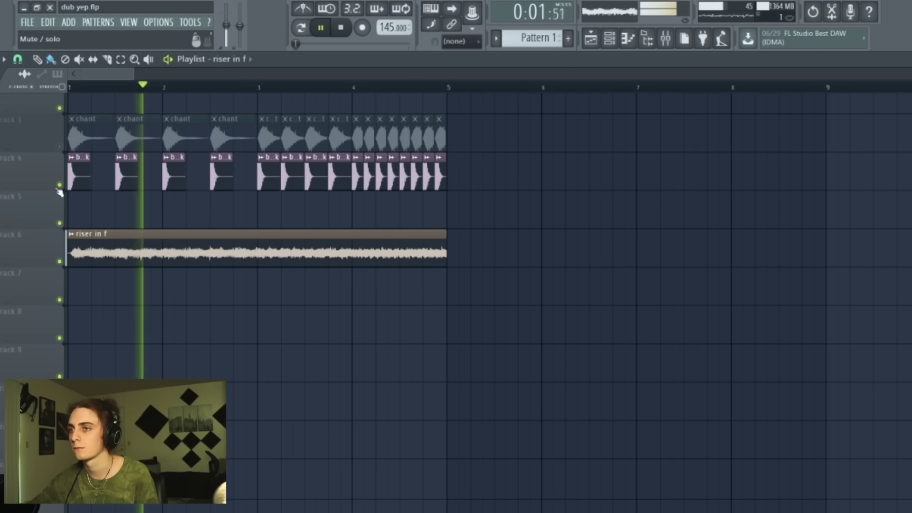
left_click(60, 148)
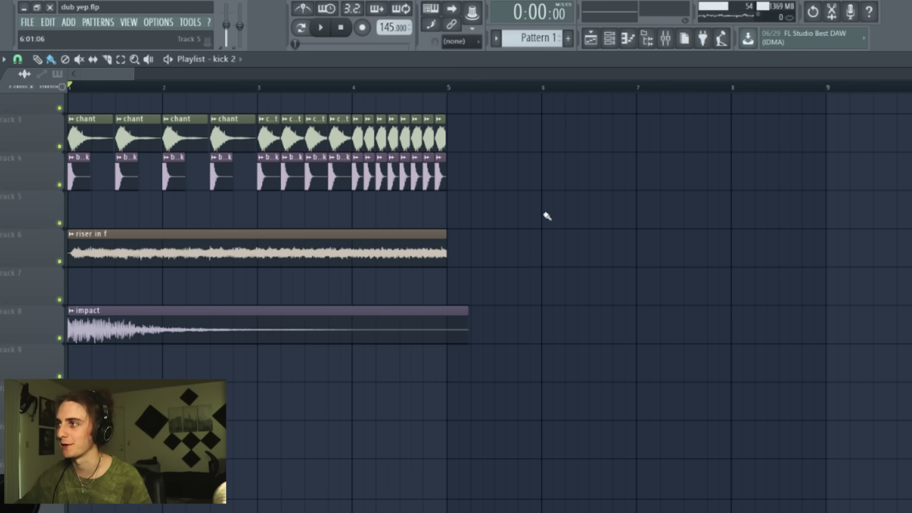
Step: Place kick 2 clips on track 5 at the start of bars 6, 7 and 8
left_click(546, 216)
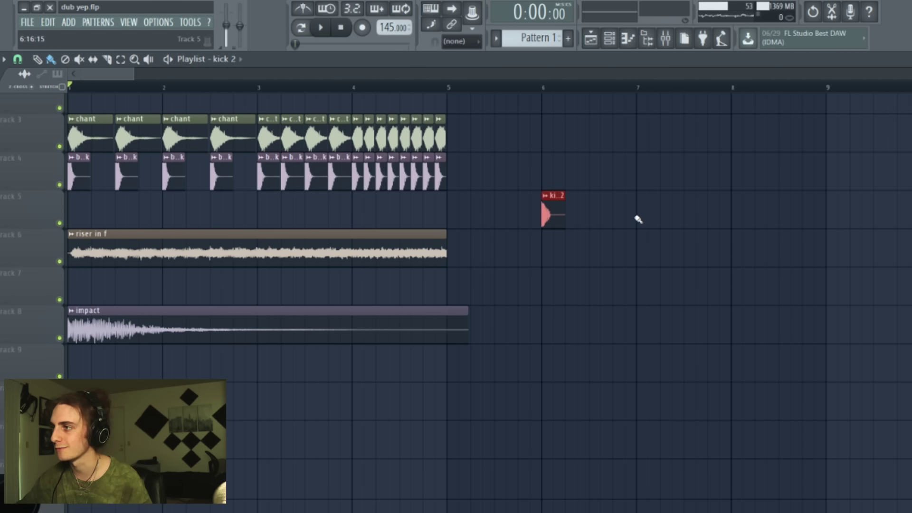
left_click(639, 217)
left_click(734, 216)
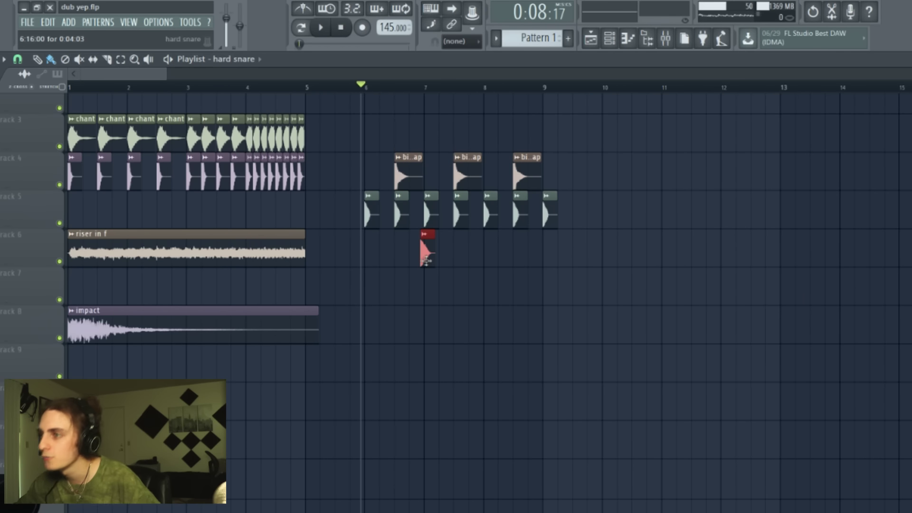
Step: Align the hard snare on track 6 with the first big clap and add snares halfway through bars 7 and 8
left_click_drag(424, 264, 396, 265)
left_click(458, 252)
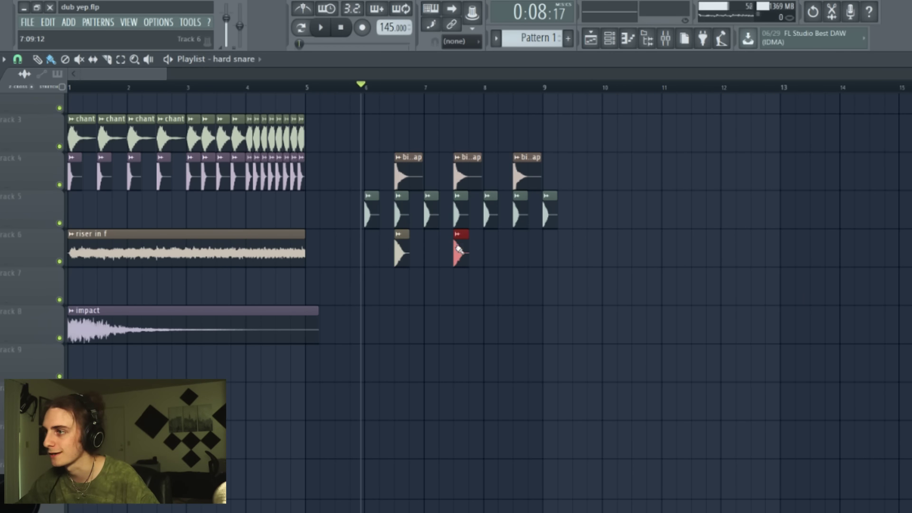
left_click(515, 257)
key("space")
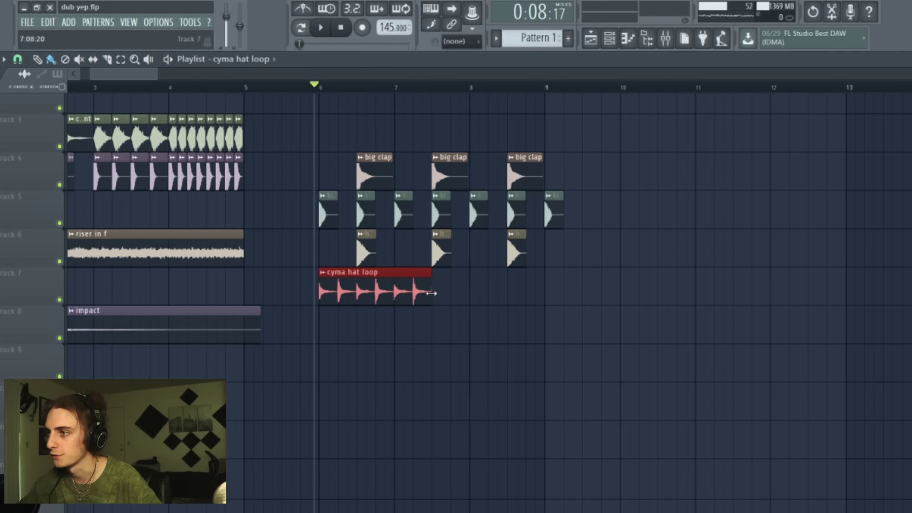
Step: Extend the cyma hat loop on track 7 to bar 9, and place and reposition a reverse clip among the drums
left_click_drag(432, 304, 540, 304)
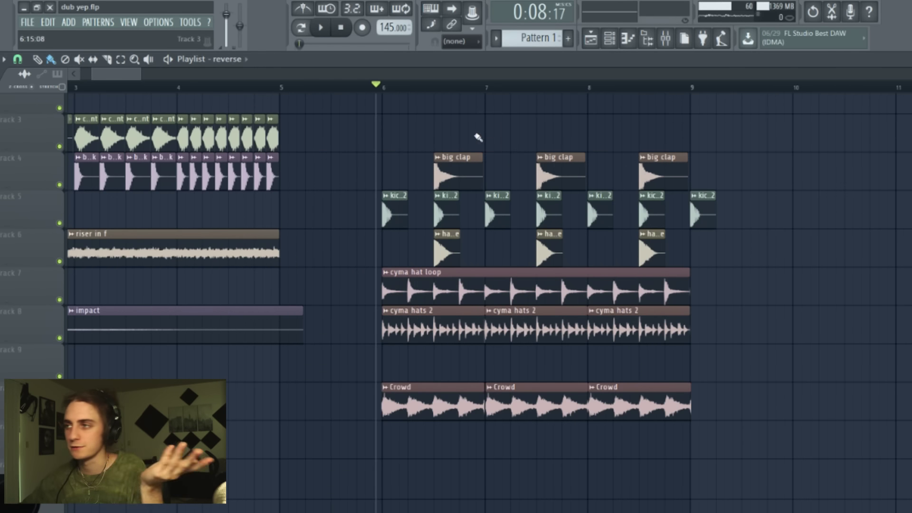
left_click(501, 130)
left_click_drag(518, 135, 372, 272)
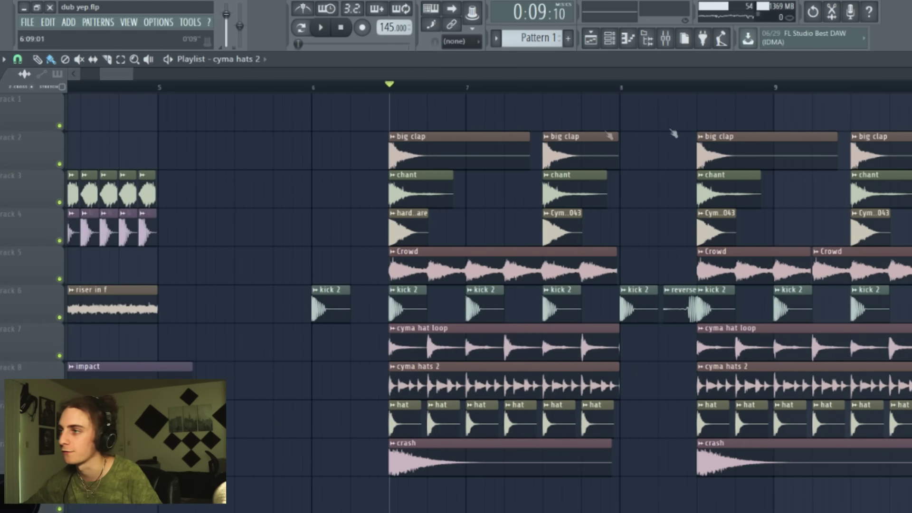
Step: Move the playback position through the build-up and drum section to audition the arrangement
left_click(656, 86)
left_click_drag(326, 184, 580, 406)
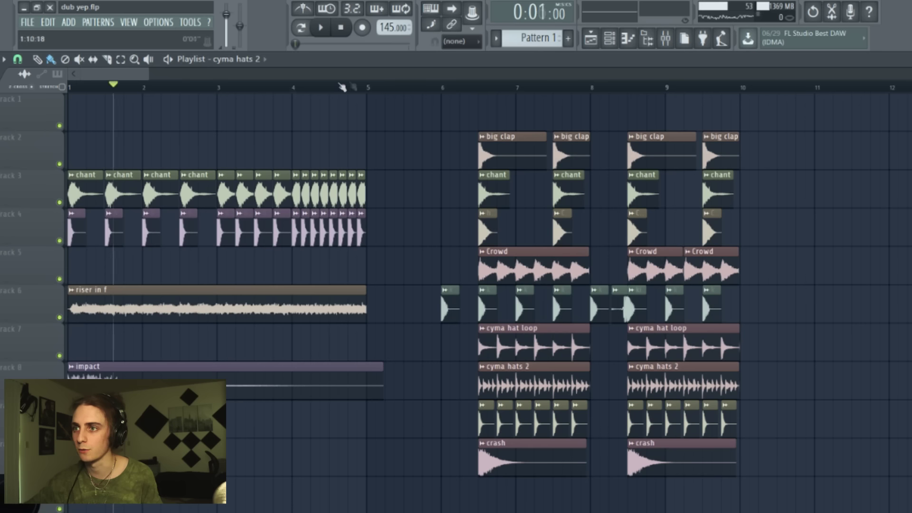
left_click_drag(343, 88, 445, 116)
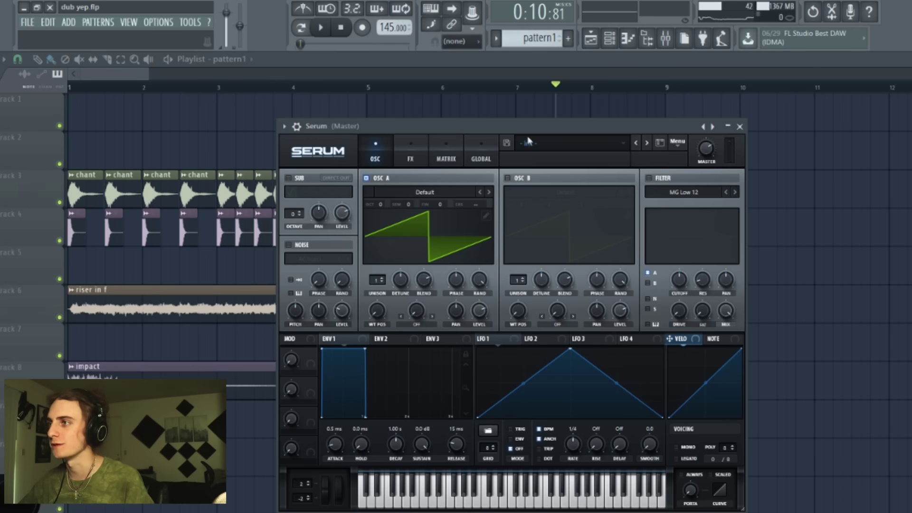
Step: Reposition the new Serum window and set oscillator A's wavetable position to 128
left_click_drag(530, 129, 536, 120)
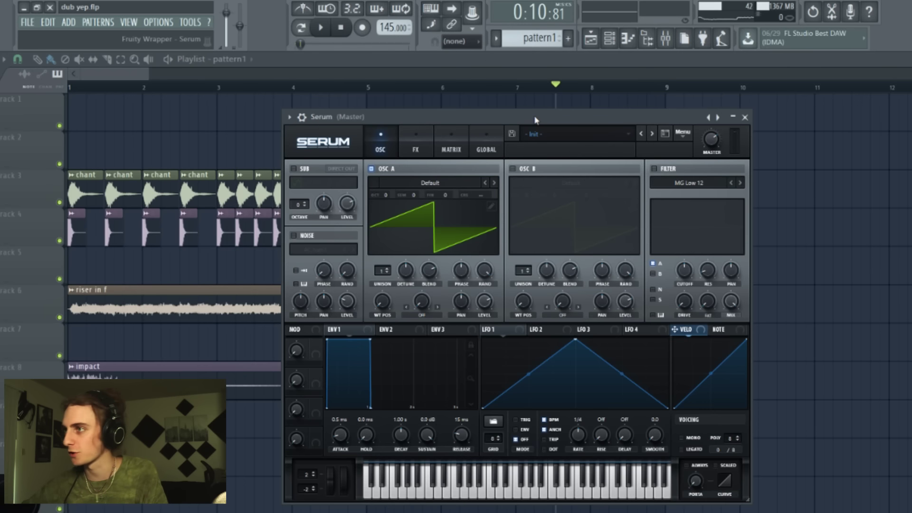
mouse_move(536, 120)
left_mouse_down()
mouse_move(553, 107)
mouse_move(543, 124)
mouse_move(538, 106)
left_mouse_up()
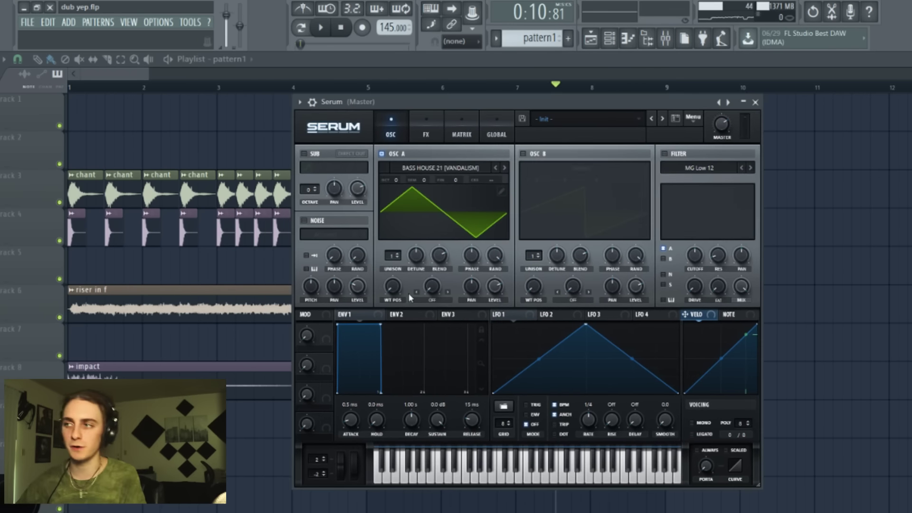
left_click_drag(393, 287, 358, 317)
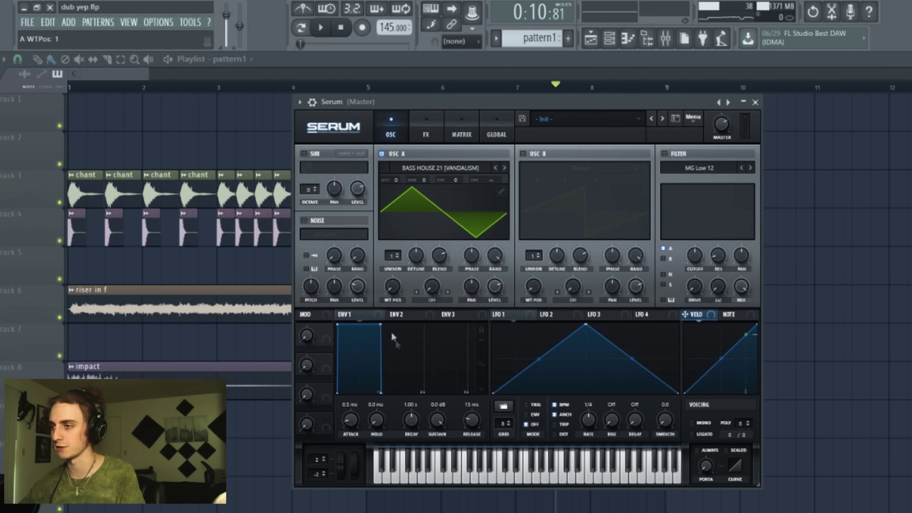
left_click_drag(393, 287, 388, 228)
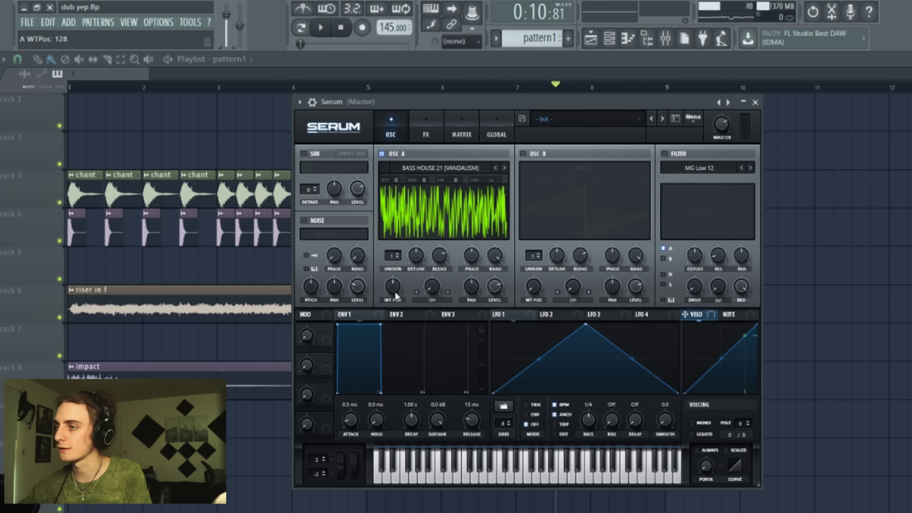
Step: Enable oscillator B and set oscillator A's warp mode to FM (from B) with a warp amount of about 44%
left_click(523, 153)
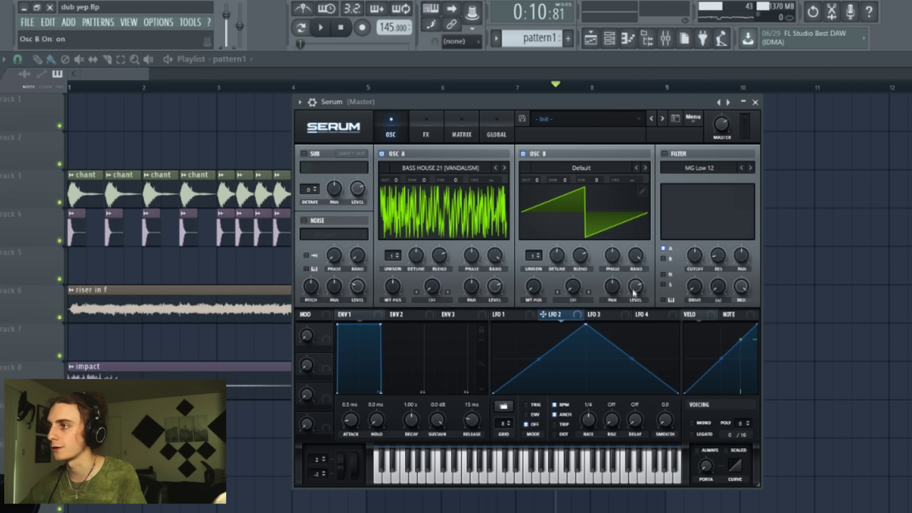
left_click(432, 301)
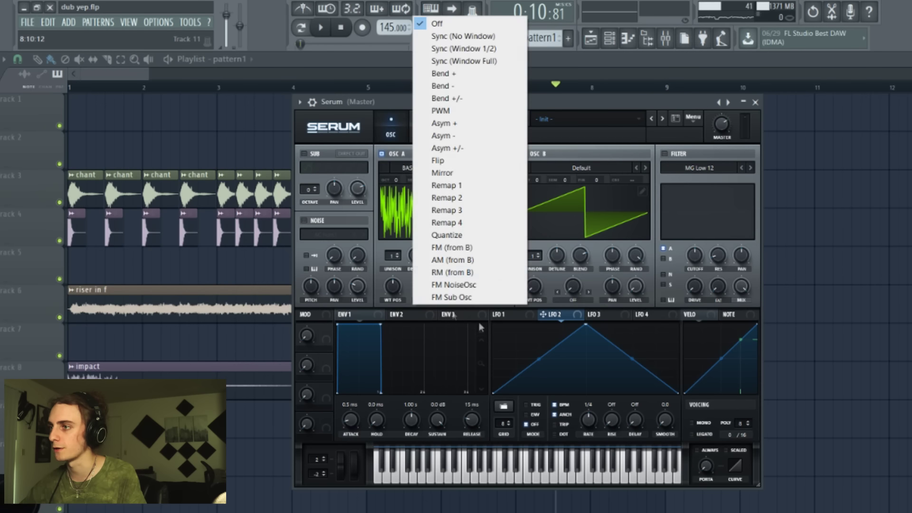
left_click(470, 249)
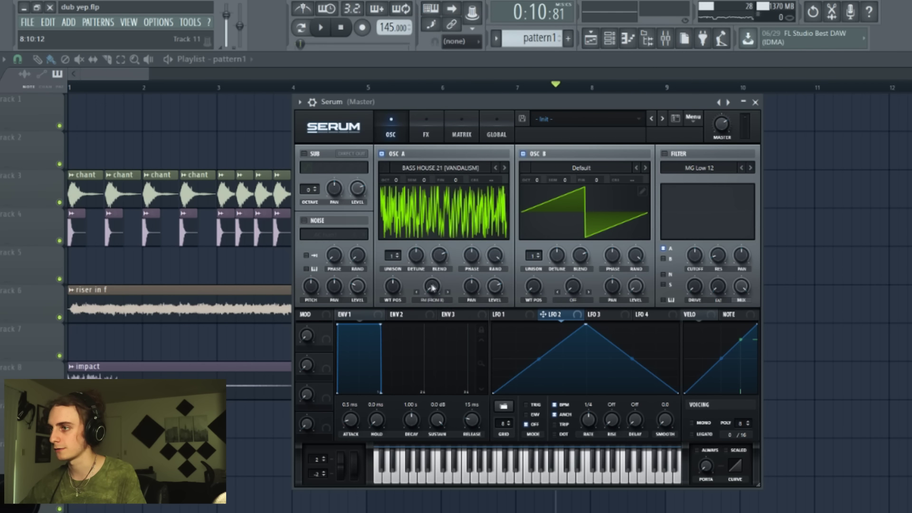
left_click_drag(433, 290, 437, 271)
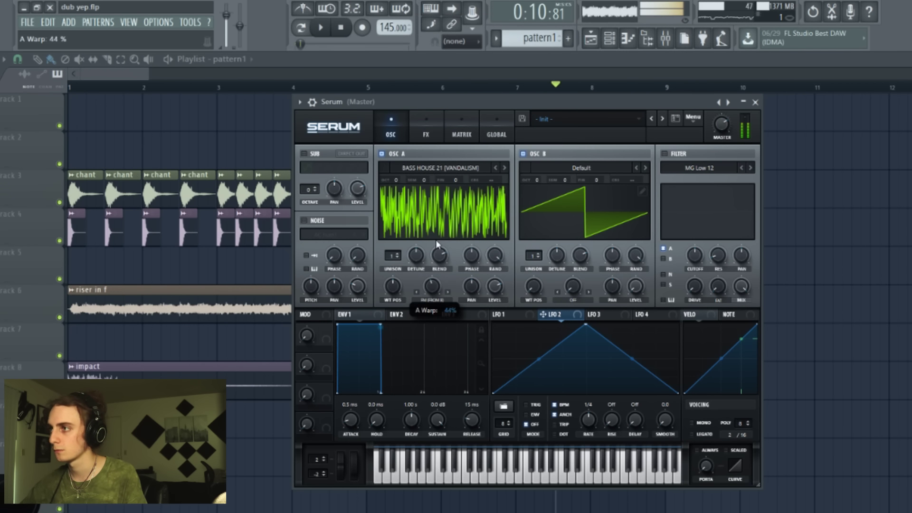
Step: Show LFO 1, enable the filter and set the filter type to Reverb
left_click(503, 315)
left_click(664, 153)
left_click(699, 168)
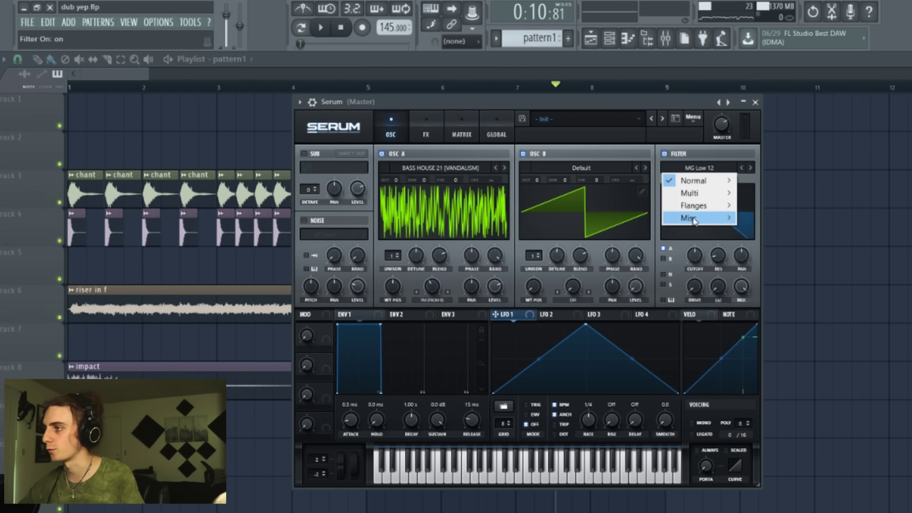
mouse_move(694, 218)
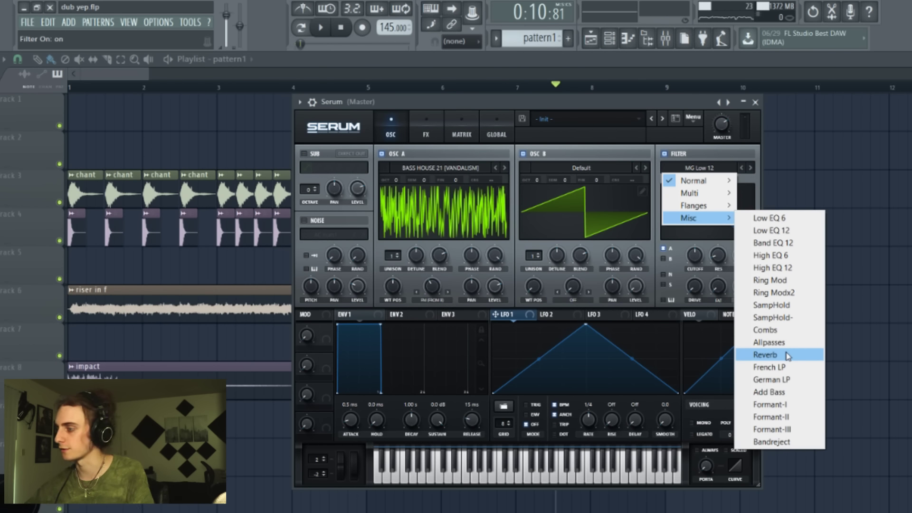
left_click(788, 356)
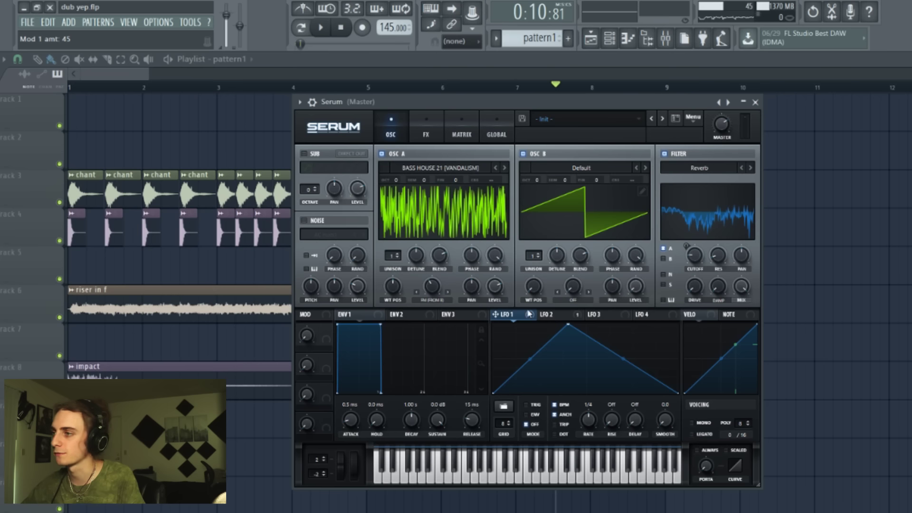
Step: Shift LFO 1's peak earlier in its cycle and reposition the Serum window
left_click_drag(568, 324, 539, 320)
left_click_drag(463, 98, 515, 112)
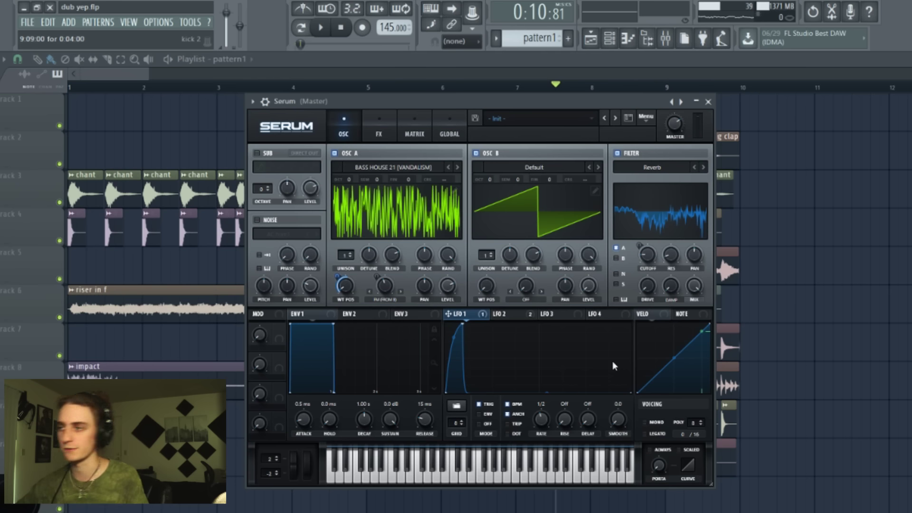
Step: Compare the shapes, rates and modulation targets of LFO 1 and LFO 2
left_click(612, 314)
left_click(455, 314)
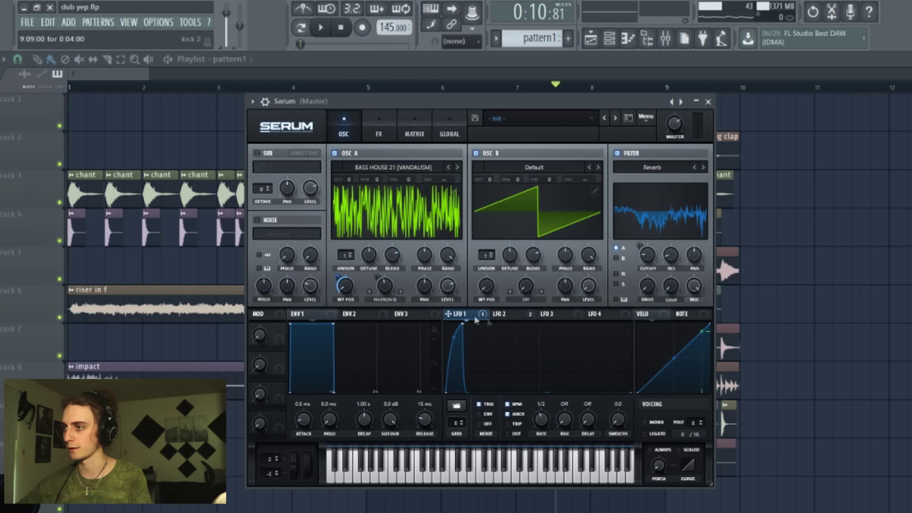
left_click(510, 315)
left_click(476, 315)
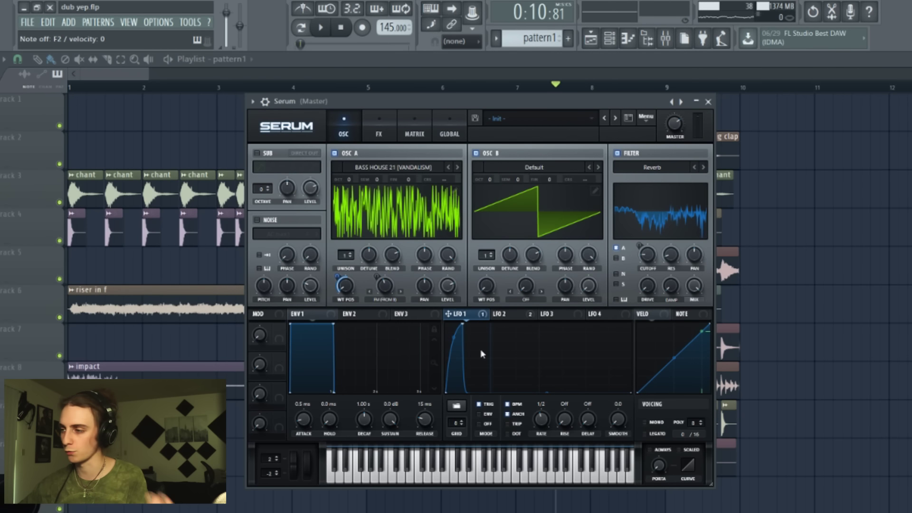
right_click(509, 314)
left_click(507, 315)
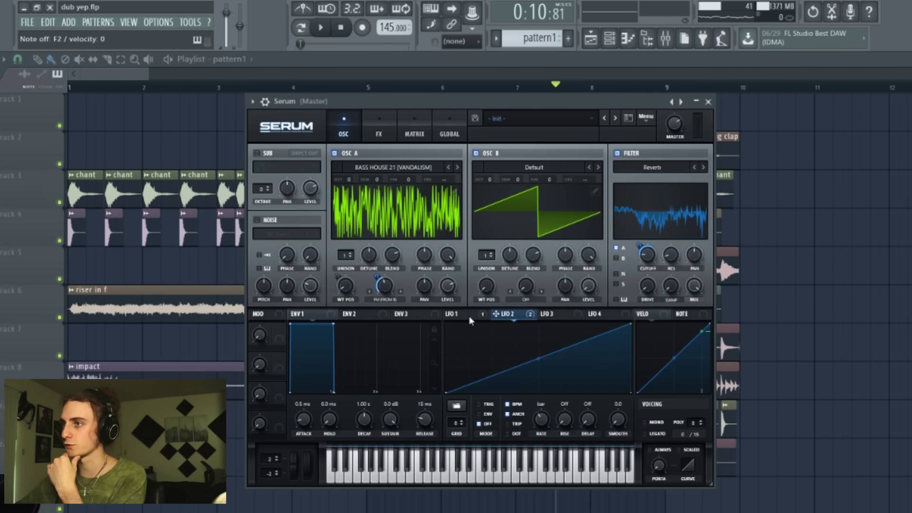
left_click(470, 317)
left_click(500, 318)
left_click(461, 317)
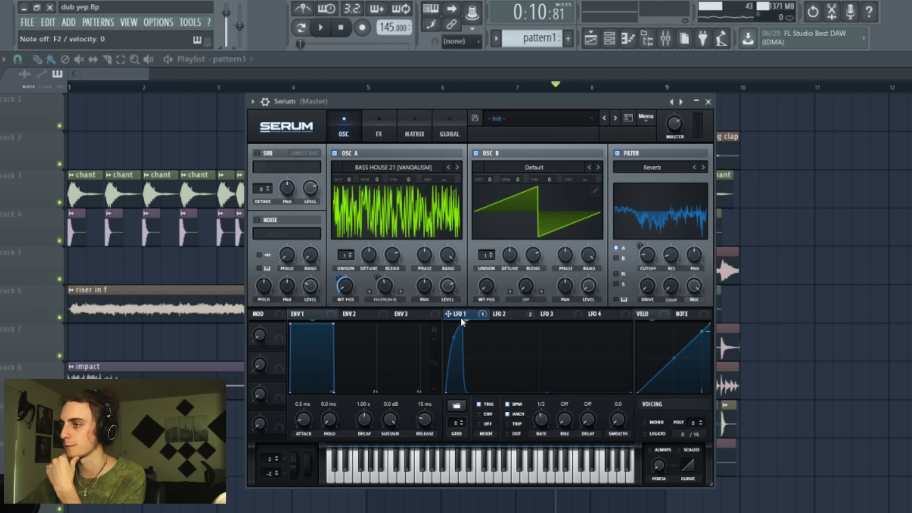
left_click(526, 317)
Step: Lengthen the F4 note in Serum's piano roll past the start of bar 2
left_click(592, 39)
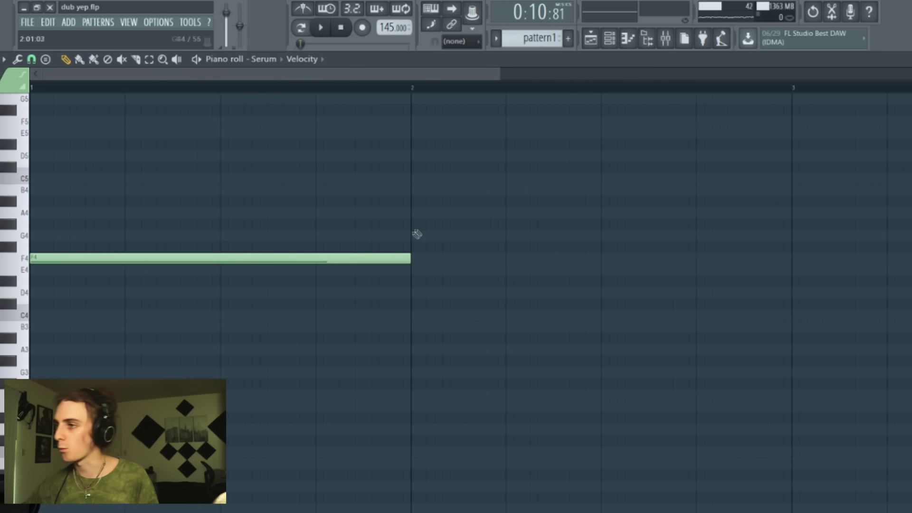
left_click_drag(411, 258, 910, 259)
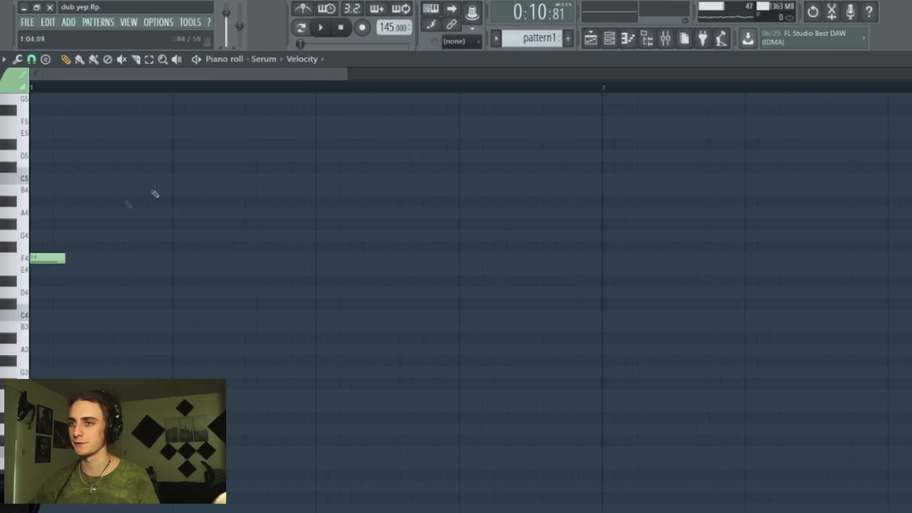
Step: Extend the short F4 note at the start of bar 1 in Serum's piano roll
left_click_drag(65, 259, 99, 263)
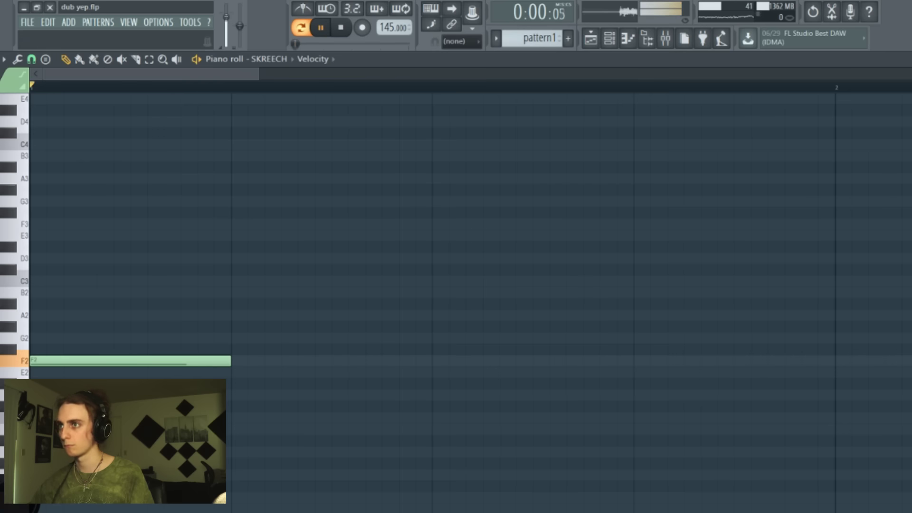
Step: Add a short F#2 note on beat 2 of the SKREECH phrase and a short F2 note about halfway through that beat
key("space")
left_click(278, 350)
left_click_drag(431, 351, 281, 350)
key("space")
left_click(394, 362)
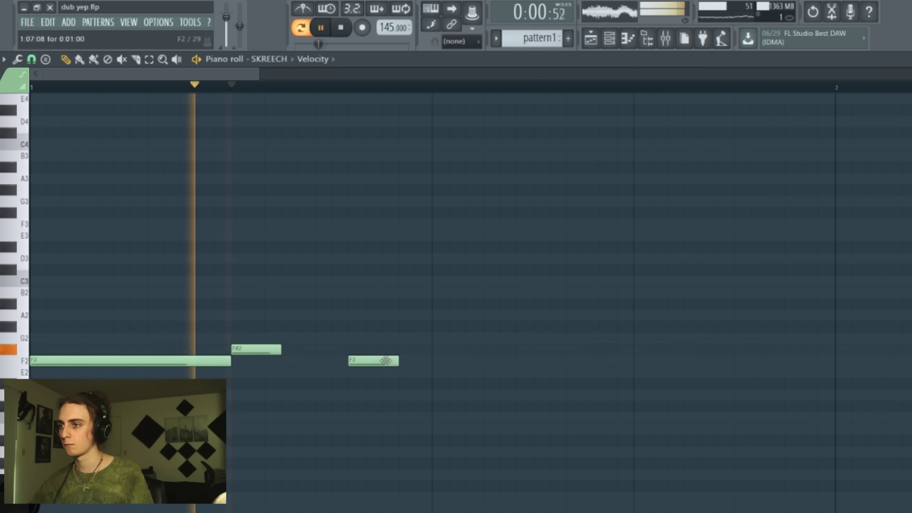
left_click_drag(394, 362, 349, 361)
key("space")
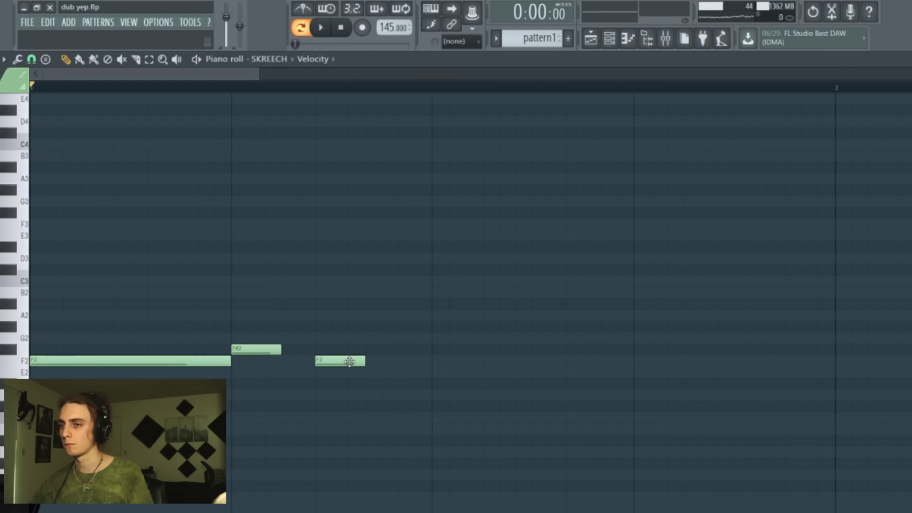
Step: Place pattern1 clips at bars 6 and 8 in the playlist and audition the drop
key("F5")
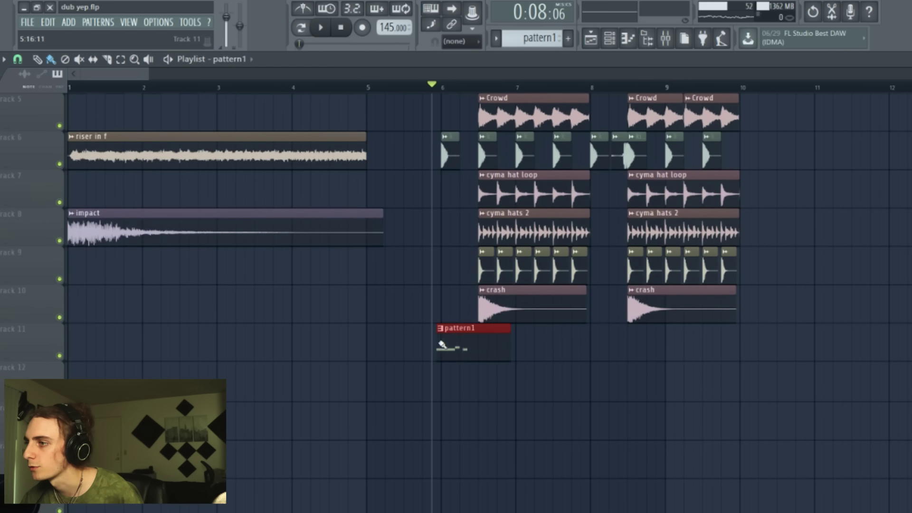
left_click_drag(456, 344, 470, 345)
left_click(600, 346)
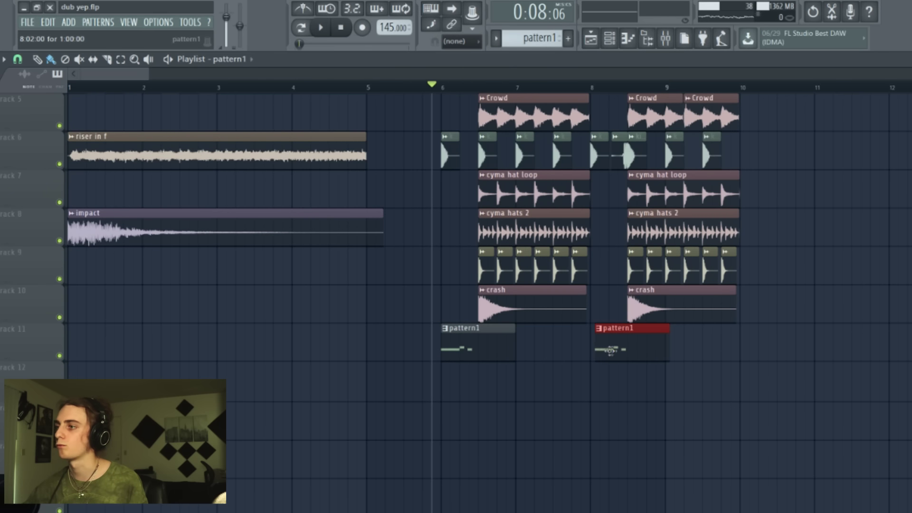
key("space")
key("space")
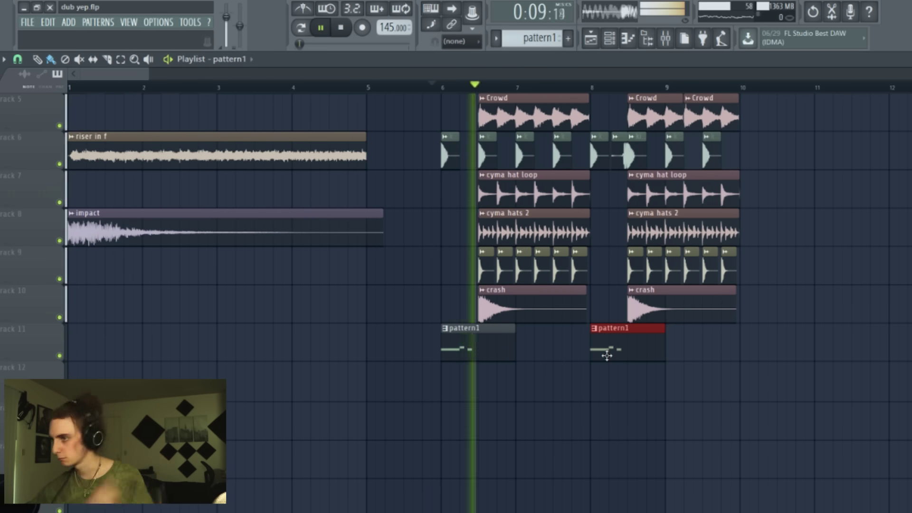
Step: Move both pattern1 clips to track 1 and set the playback position to the start of bar 6
scroll(570, 285, "up", 4)
left_click(481, 87)
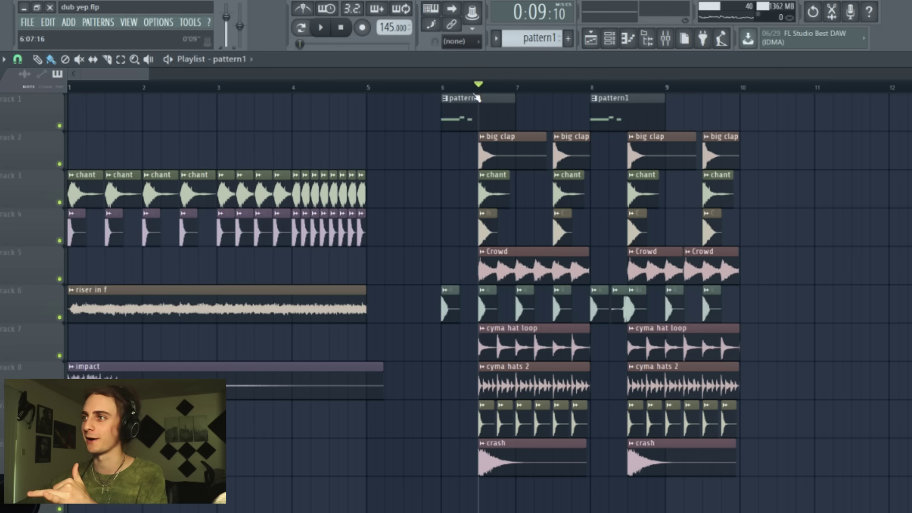
left_click_drag(476, 94, 446, 100)
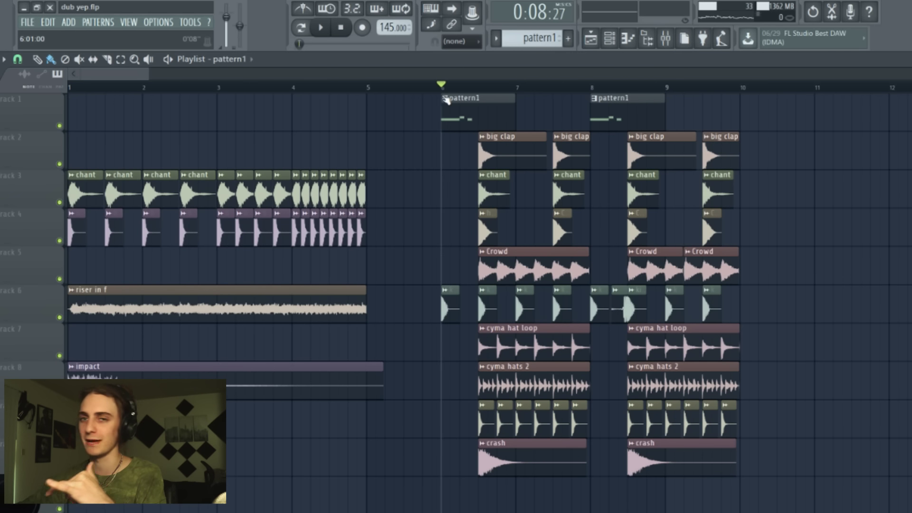
scroll(134, 85, "down", 3)
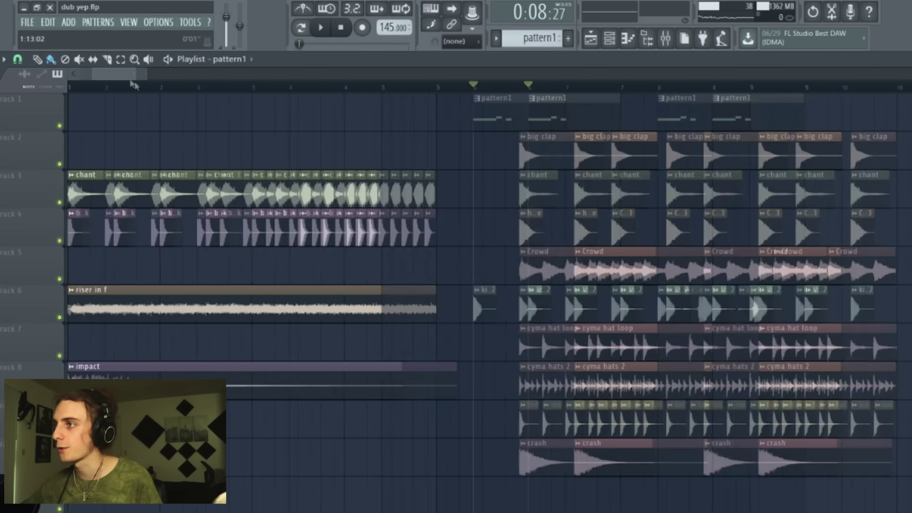
scroll(139, 87, "up", 4)
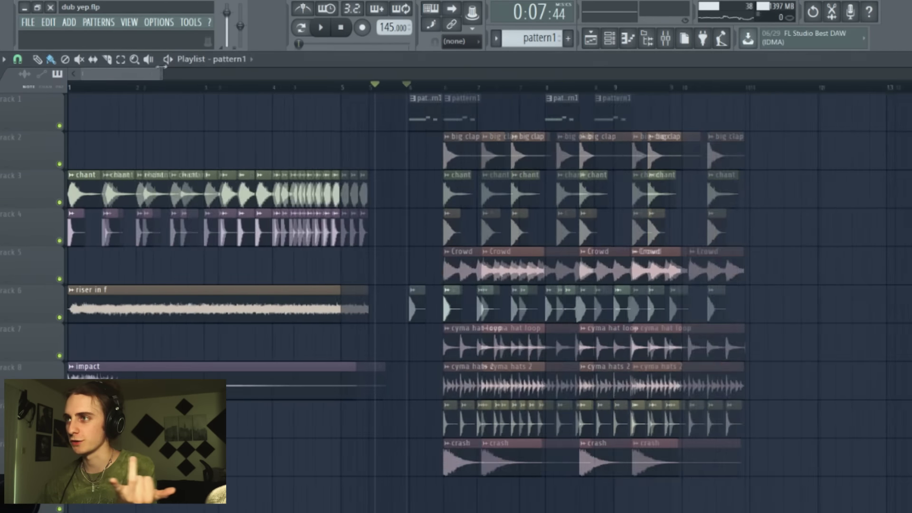
left_click_drag(124, 69, 146, 72)
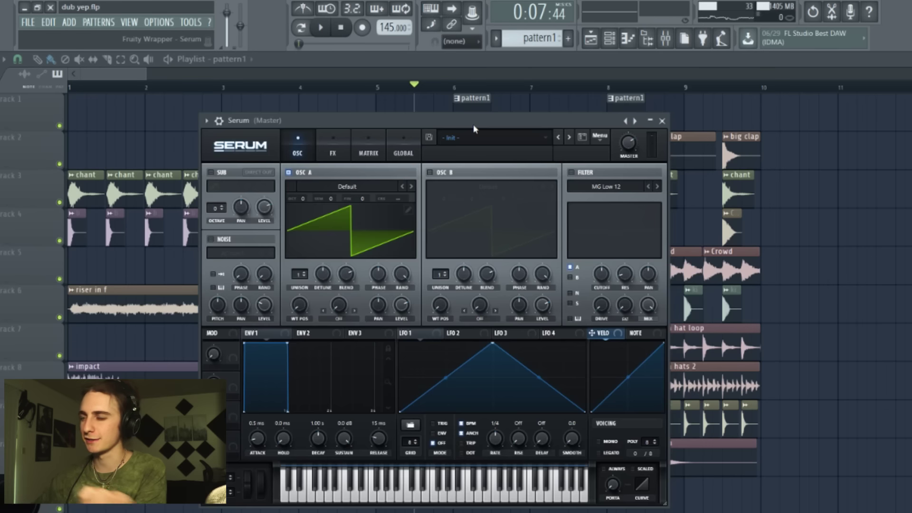
Step: Reposition the new Serum window and load the Terror Triangle wavetable into oscillator A
left_click_drag(474, 124, 507, 127)
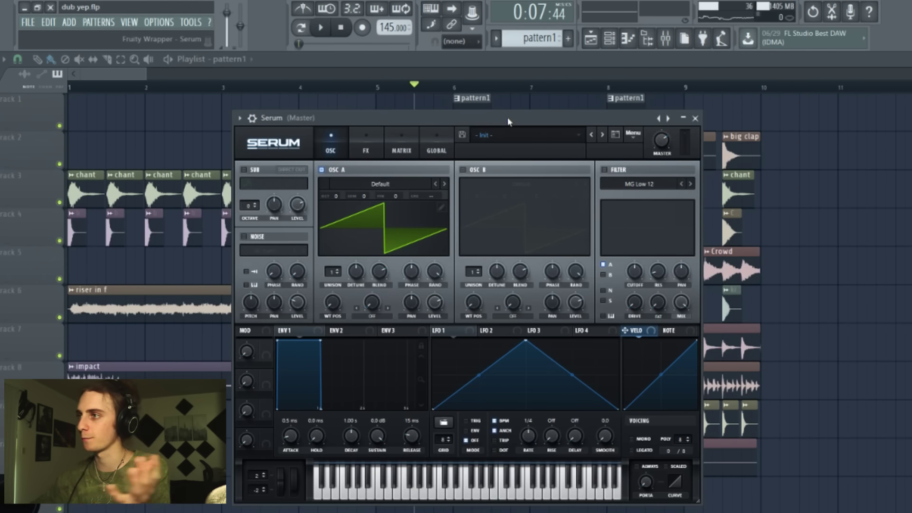
left_click(508, 135)
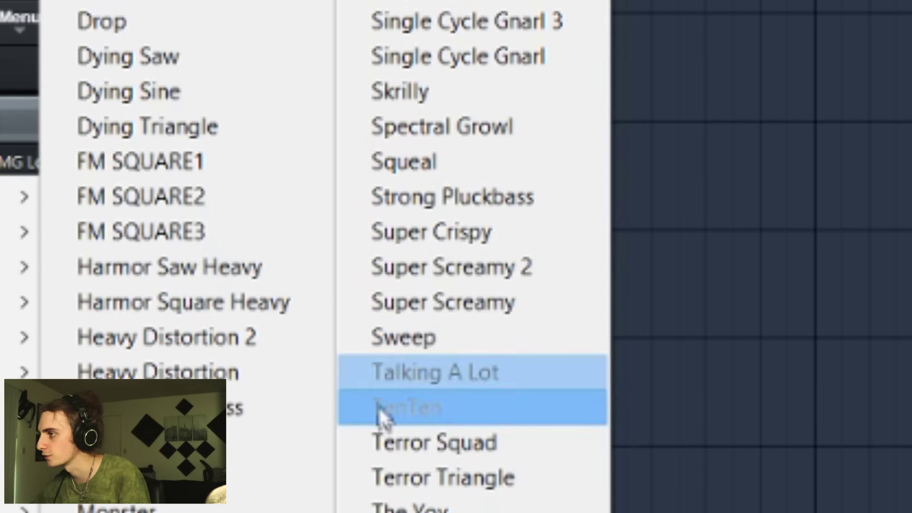
left_click(406, 475)
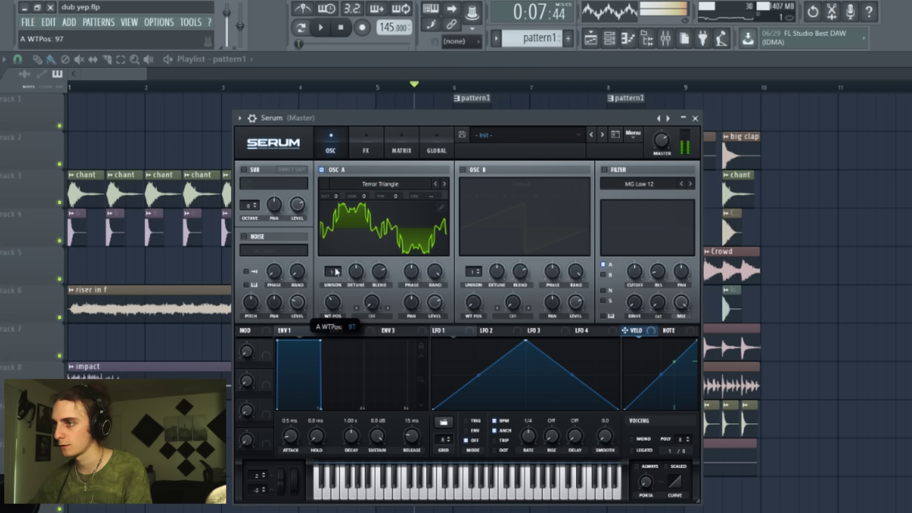
Step: Shape LFO 1 with an early peak, a curved rise and a curved decay, and route it to oscillator A's wavetable position
left_click_drag(525, 341, 462, 341)
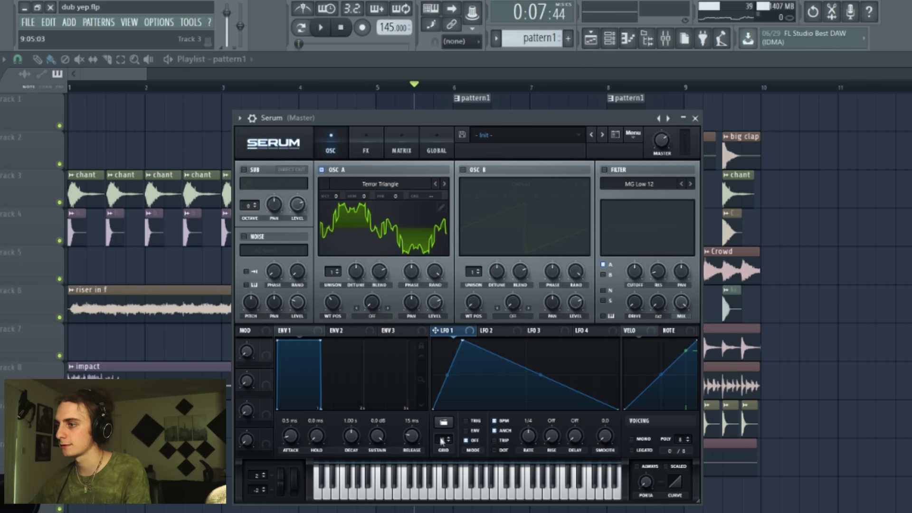
left_click_drag(447, 375, 448, 369)
left_click_drag(537, 383, 532, 393)
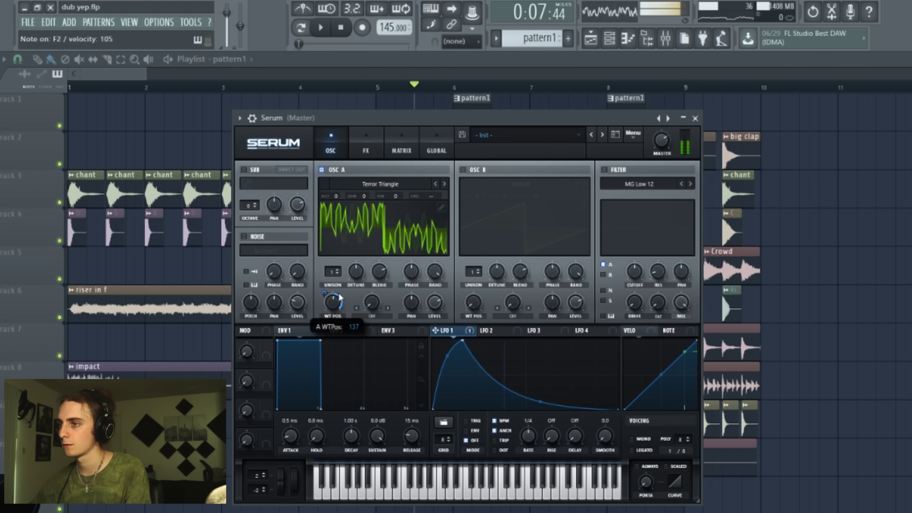
Step: Set oscillator A's warp mode to FM (from B)
left_click(372, 316)
left_click(373, 264)
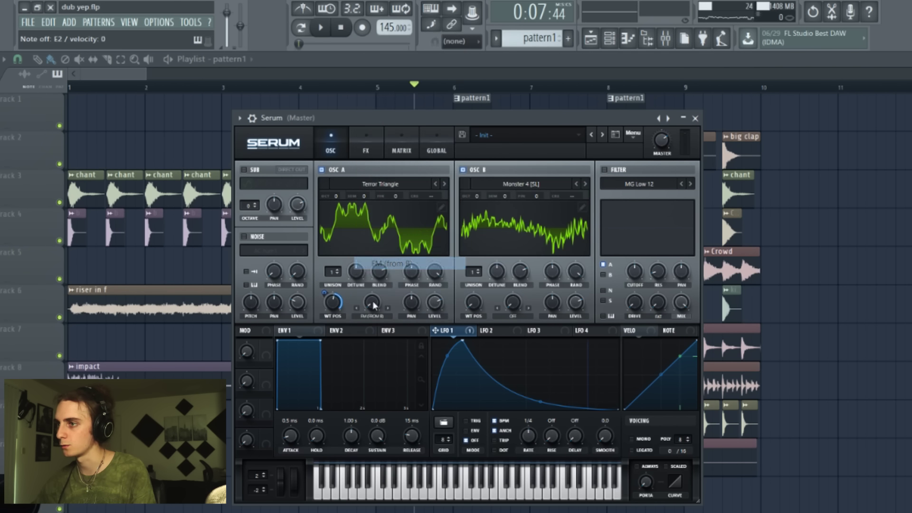
Step: Show LFO 3, enable the filter and set the filter type to Combs
left_click(534, 330)
left_click(605, 170)
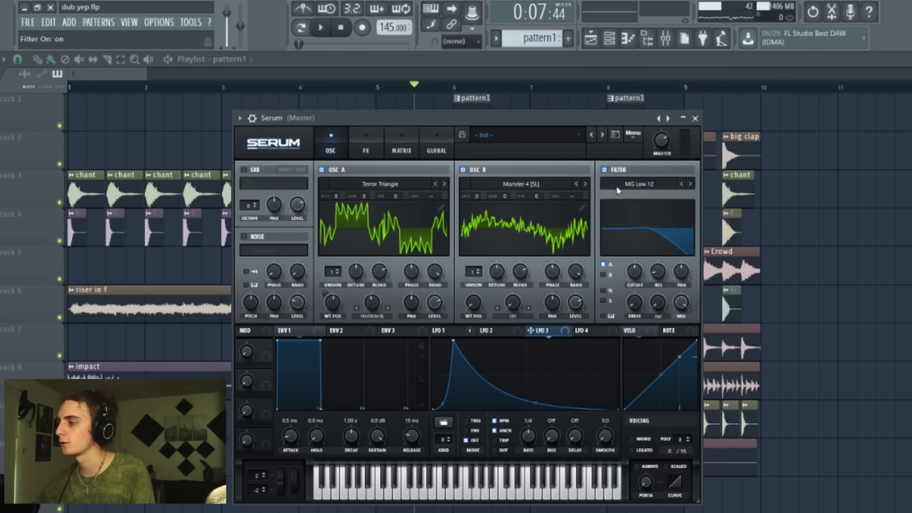
left_click(639, 184)
mouse_move(631, 234)
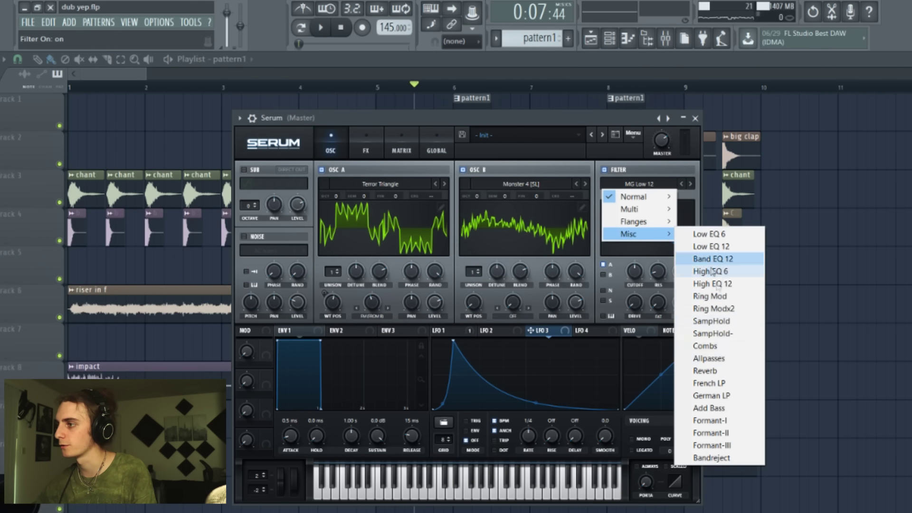
left_click(716, 346)
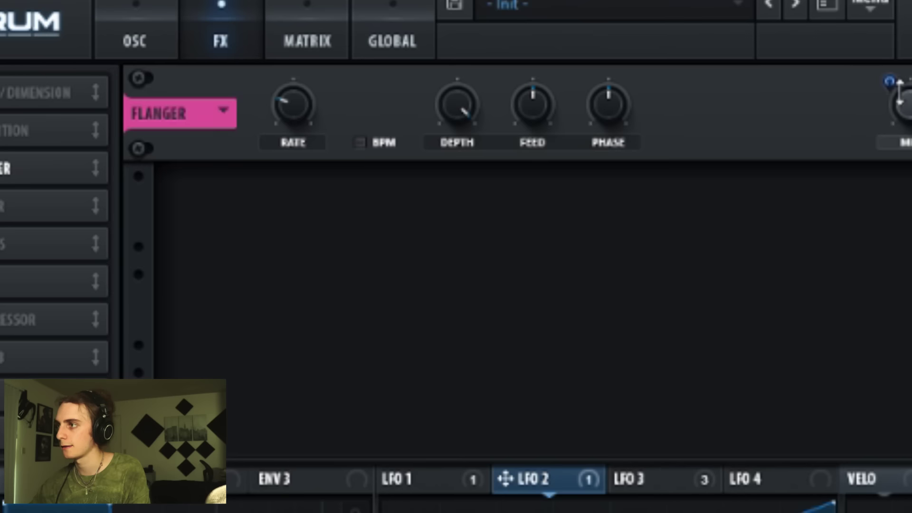
Step: Adjust the modulation amount on the flanger's mix and save the Serum preset as XFlwr
left_click_drag(899, 93, 884, 213)
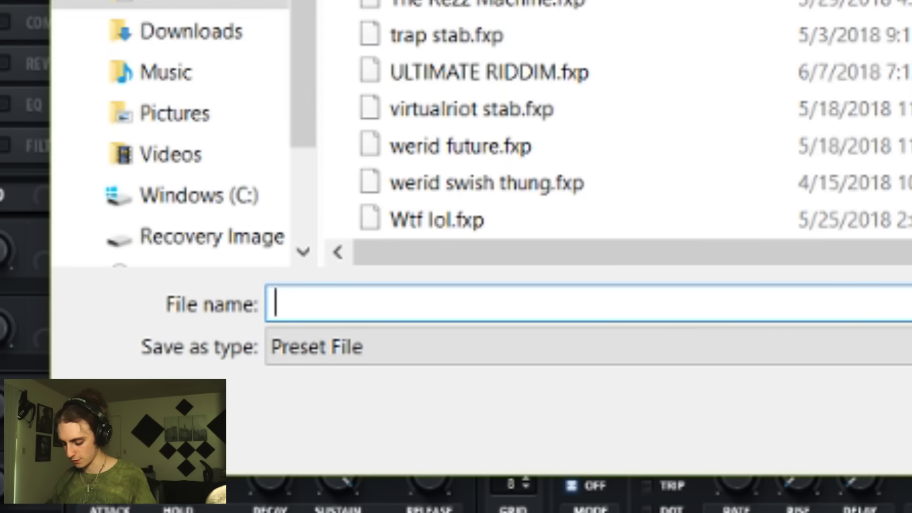
type("X")
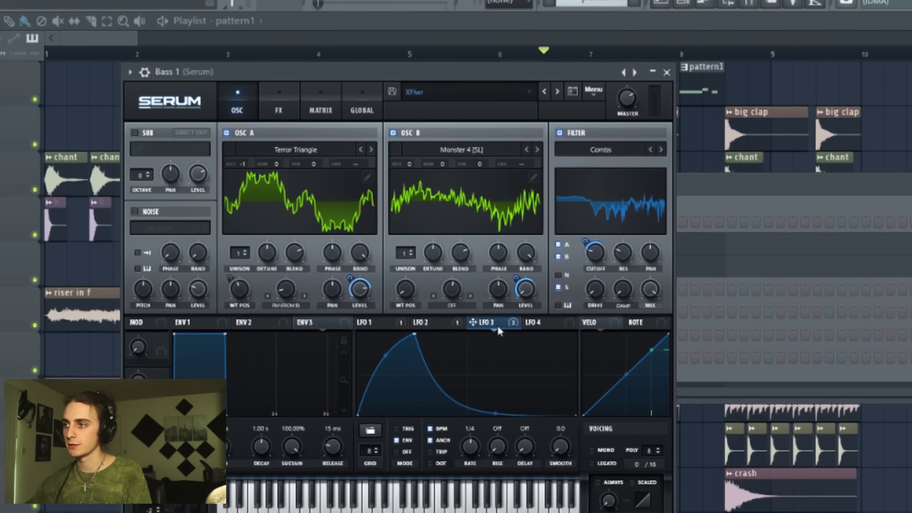
Step: Review the shapes and rates of LFO 2 and LFO 1 in the Bass 1 Serum
left_click(422, 322)
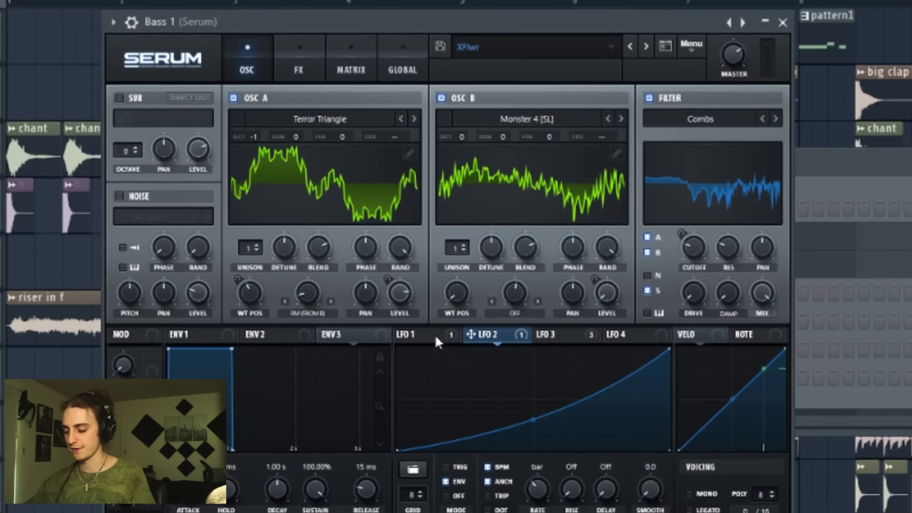
left_click(436, 336)
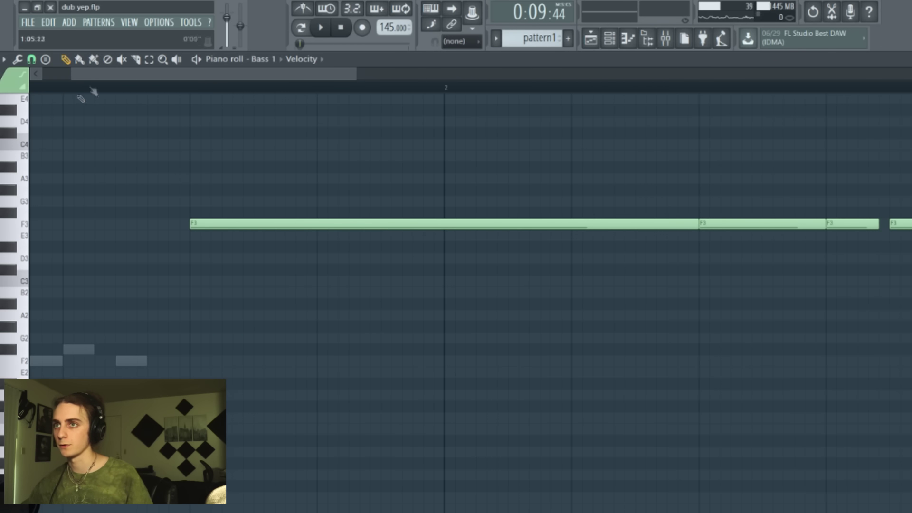
Step: Add an F3 note lasting almost four beats from beat 2 of bar 3 in the BAss 2 piano roll
scroll(93, 92, "right", 2)
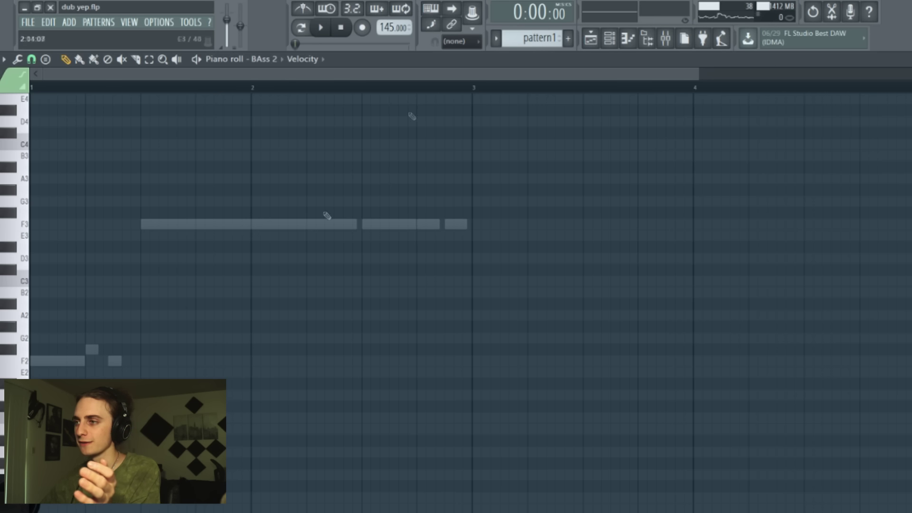
left_click(529, 225)
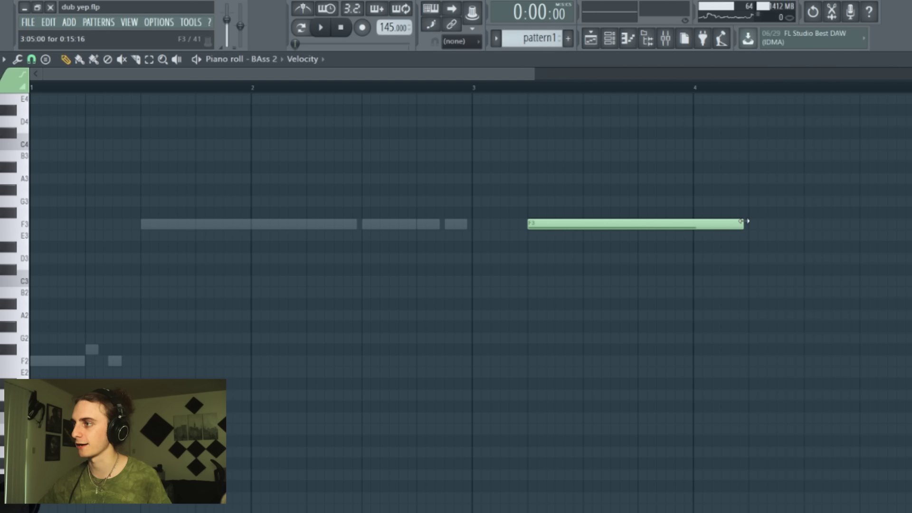
Step: Select the three opening SKREECH notes and copy them to the start of bar 3
left_click_drag(401, 275, 31, 472)
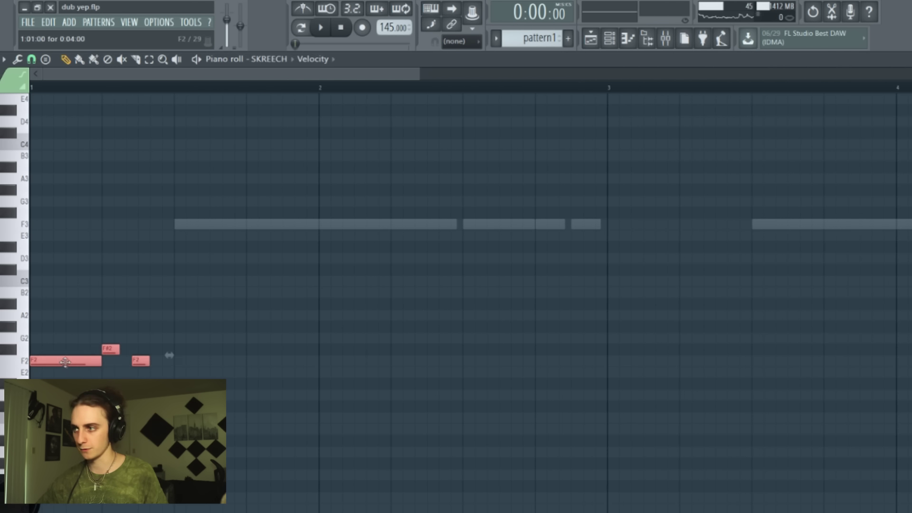
left_click_drag(65, 353, 643, 353)
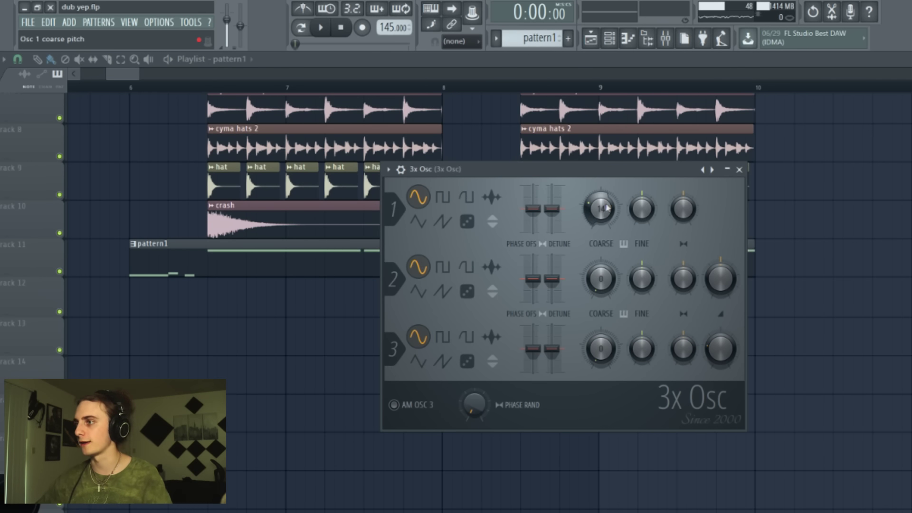
Step: Lower oscillator 1's coarse pitch in 3x Osc and reposition its window
left_click_drag(606, 214, 606, 242)
left_click_drag(674, 171, 588, 163)
Step: Add an F3 note at the start of bar 1 in the 3x Osc piano roll and shorten it to about one beat
key("F7")
left_click(64, 223)
left_click_drag(128, 223, 100, 227)
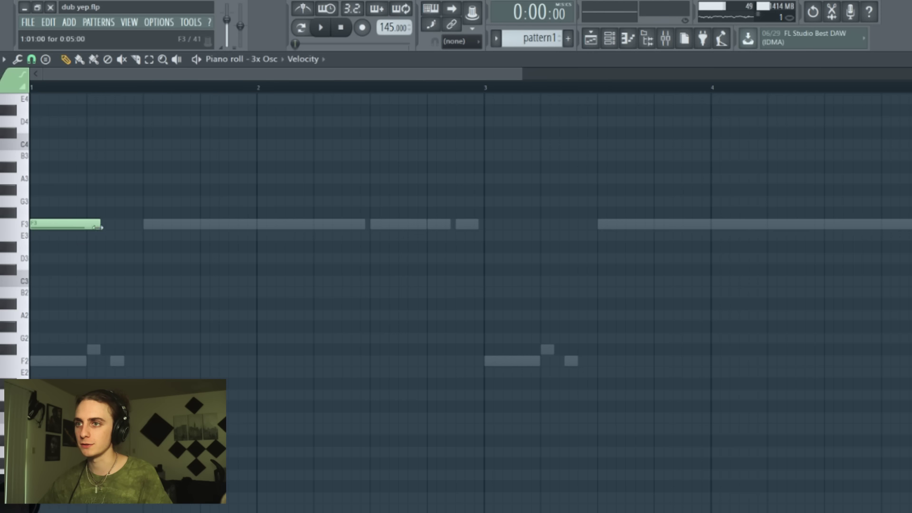
left_click(89, 223)
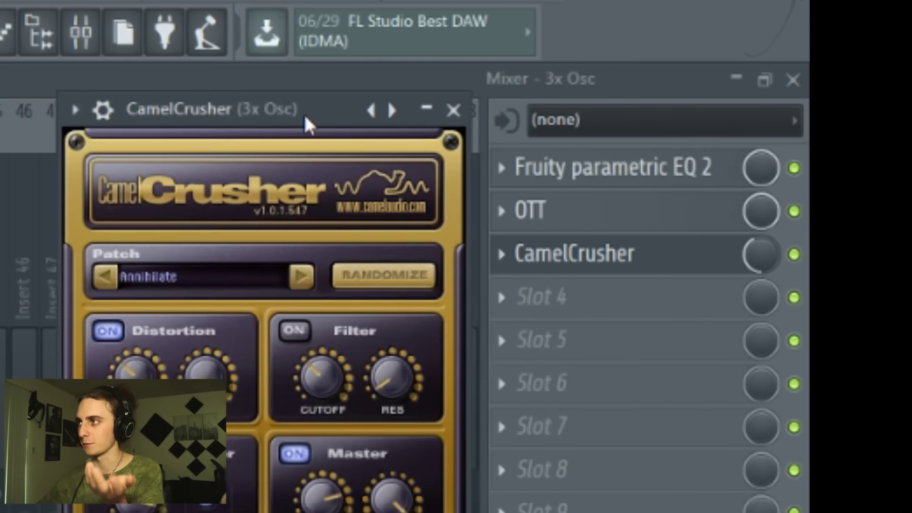
Step: Reposition the CamelCrusher window to review the effects on the 3x Osc mixer track
left_click_drag(303, 112, 310, 63)
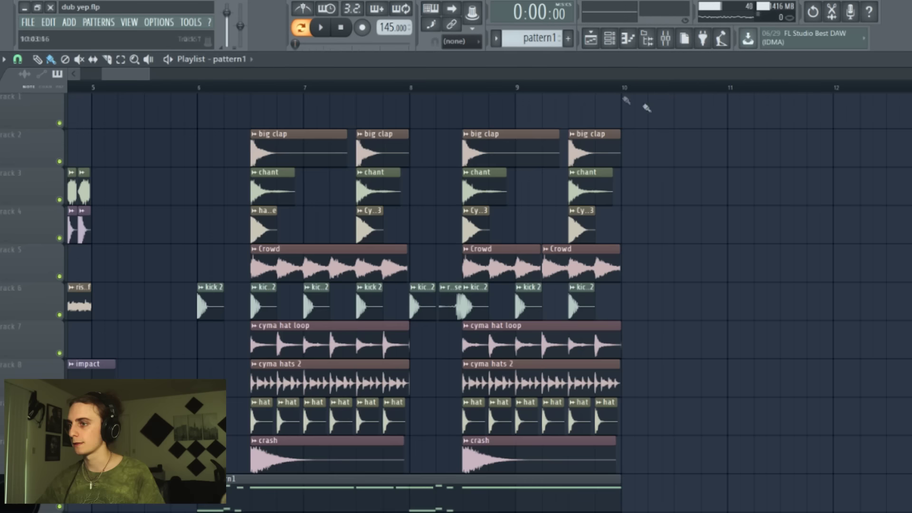
Step: Select all drop clips from bar 6 up to bar 10 and duplicate them directly after the selection
left_click_drag(628, 95, 264, 95)
scroll(428, 285, "down", 1)
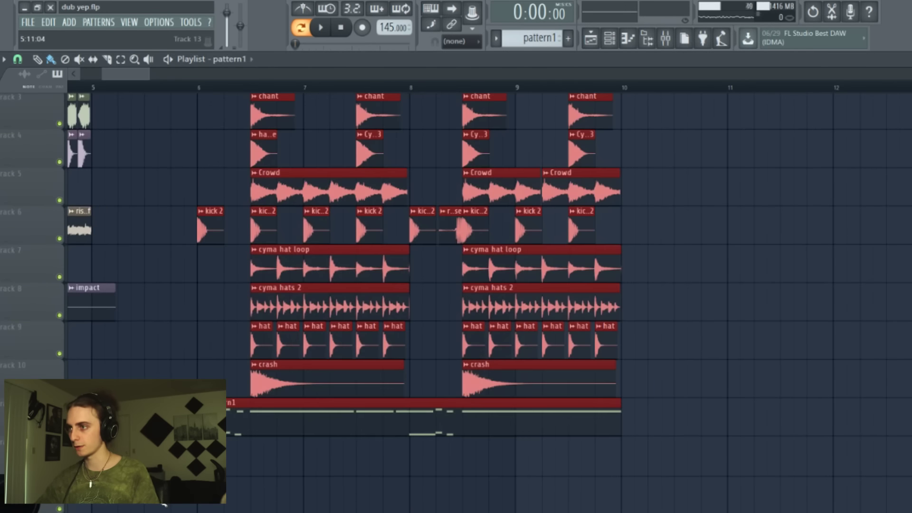
key("ctrl+b")
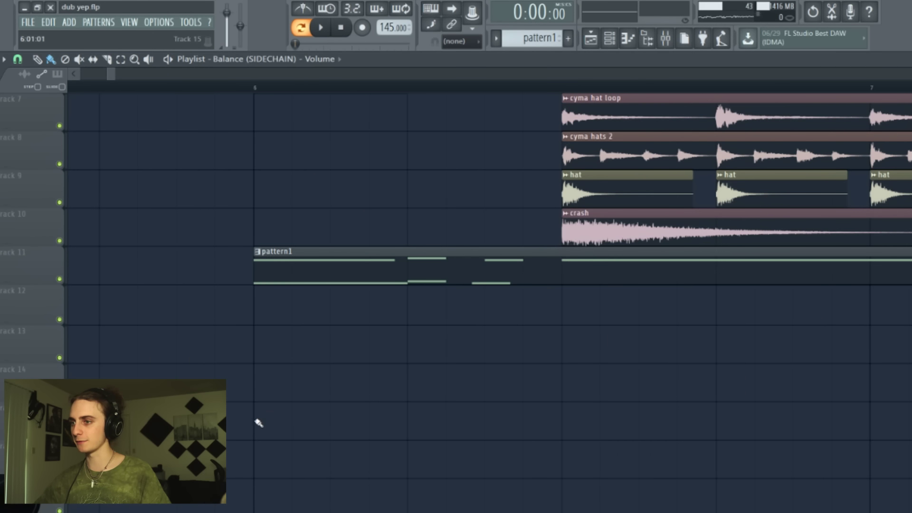
Step: Place Balance (SIDECHAIN) volume envelope clips beneath the kicks from bar 6 onward
left_click(258, 422)
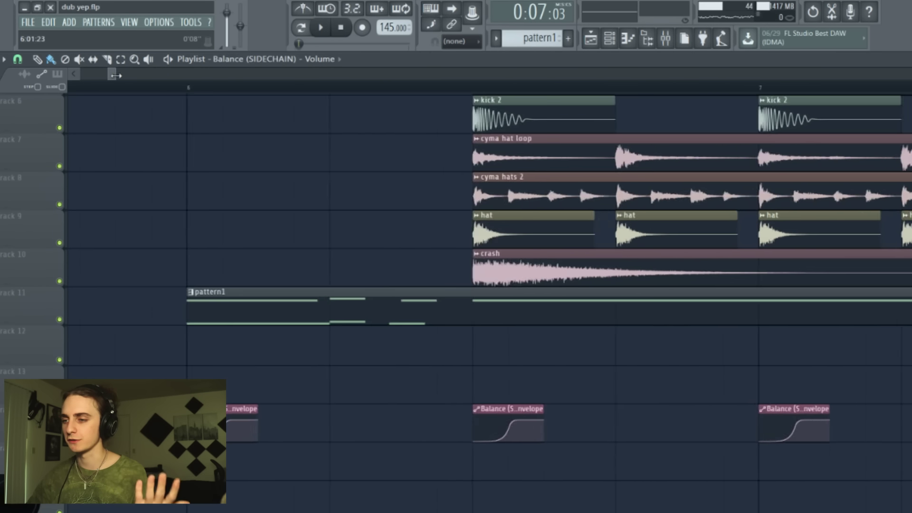
left_click_drag(112, 75, 115, 75)
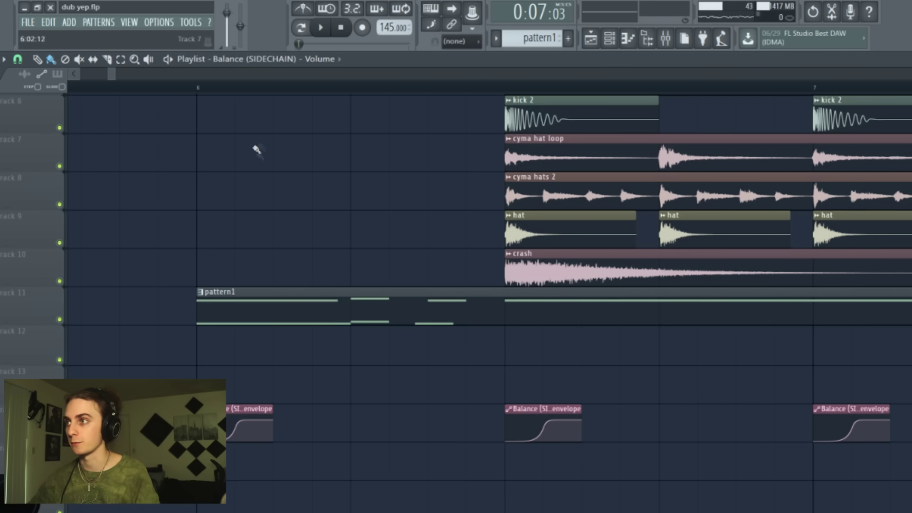
Step: Place a kick 2 clip on track 12 at bar 6 and match the sidechain envelope's curve below to its waveform
scroll(263, 157, "up", 1)
left_click(227, 399)
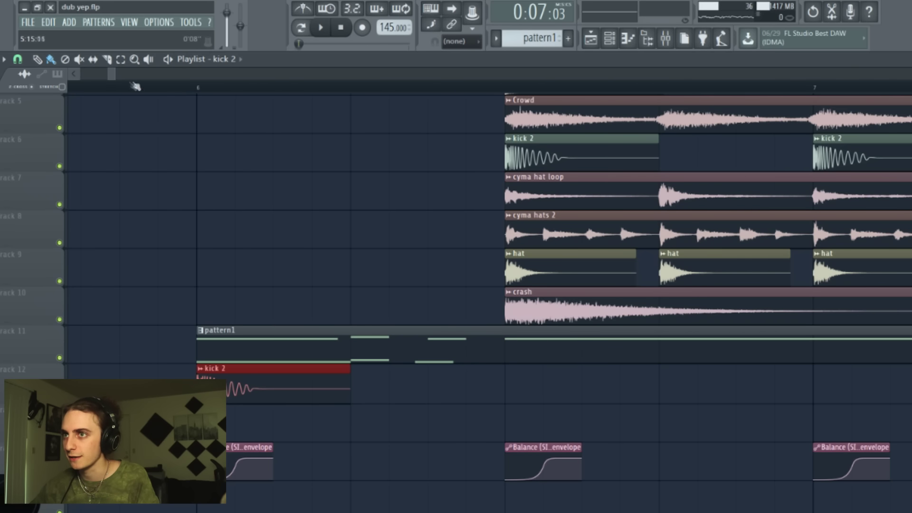
left_click_drag(114, 76, 110, 76)
scroll(252, 391, "down", 1)
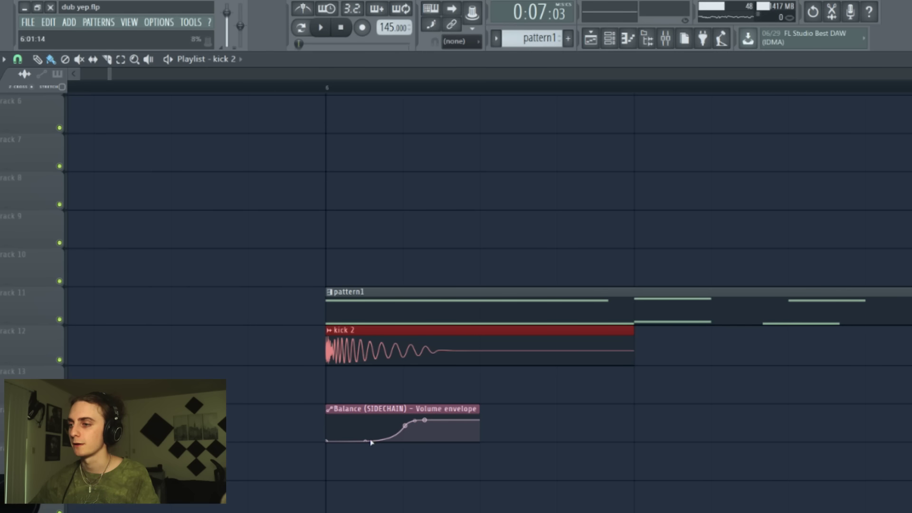
left_click_drag(371, 442, 371, 443)
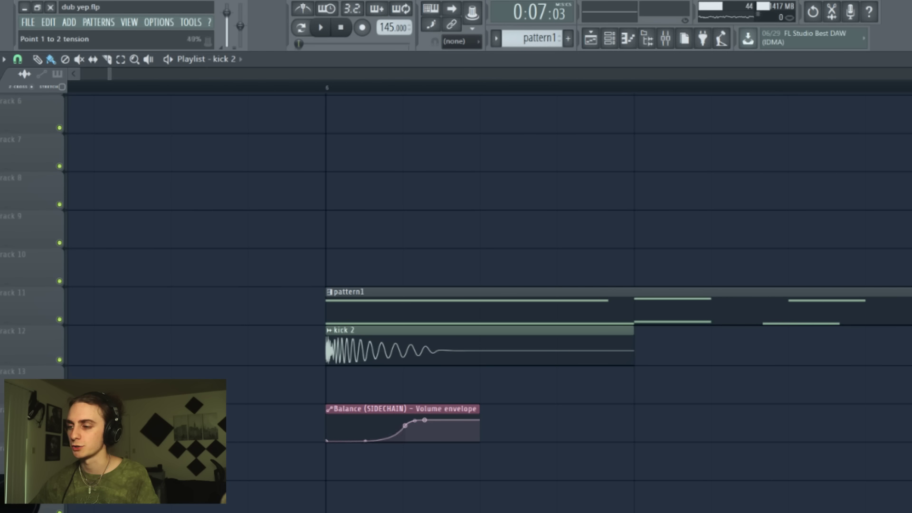
left_click(415, 419)
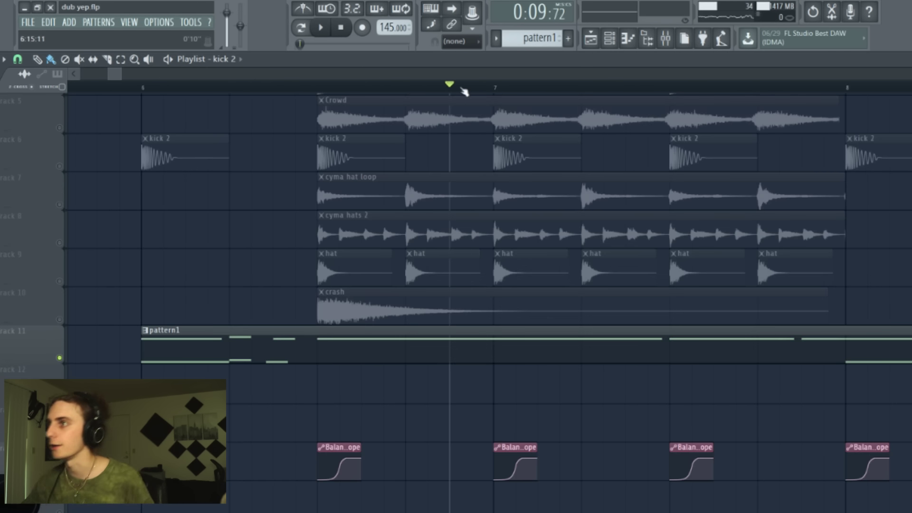
Step: Audition the soloed bass pattern with its sidechain envelopes from the middle of bar 6
left_click_drag(464, 87, 319, 85)
key("space")
key("space")
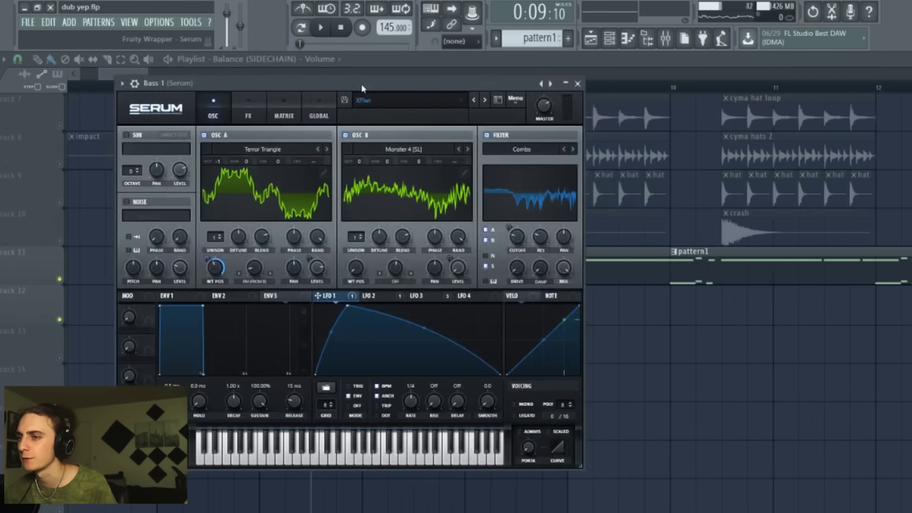
Step: Set the pitch bend range of the Bass 1 Serum to 12 up and -12 down and move its pitch bend wheel
left_click_drag(361, 84, 413, 98)
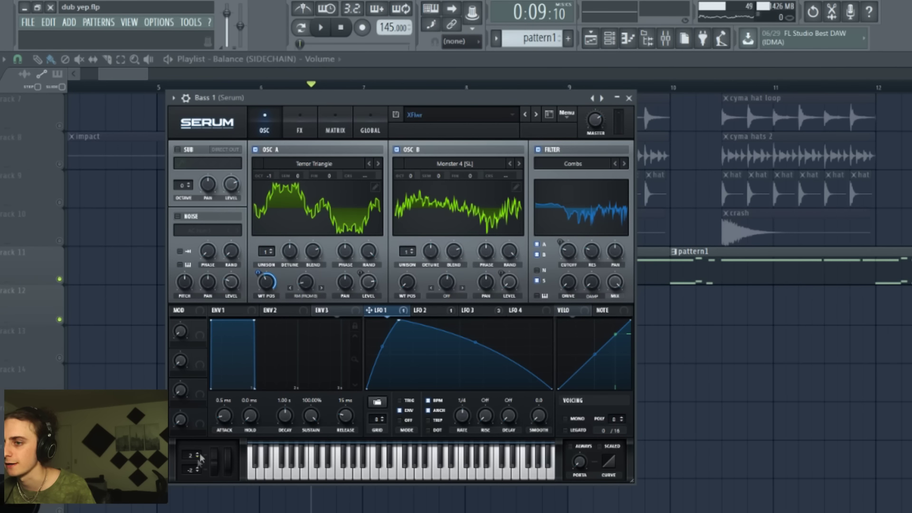
left_click_drag(196, 458, 206, 423)
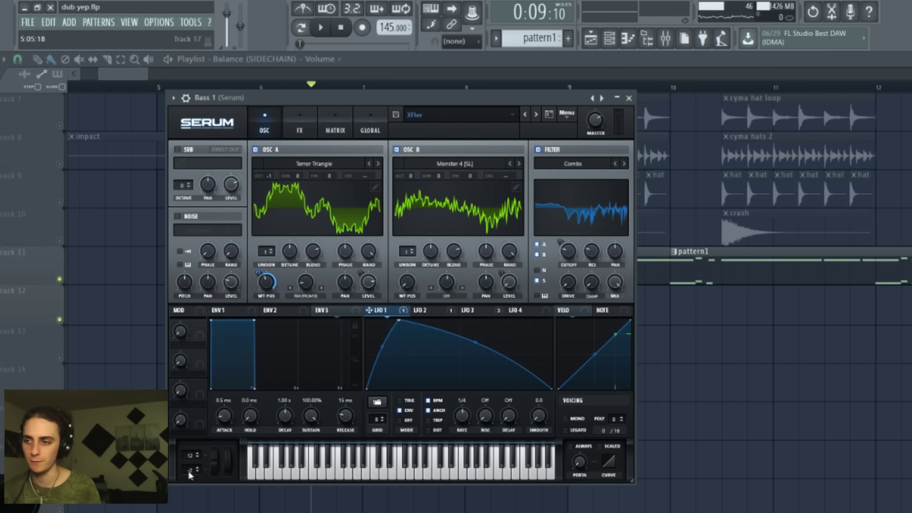
left_click_drag(189, 475, 172, 479)
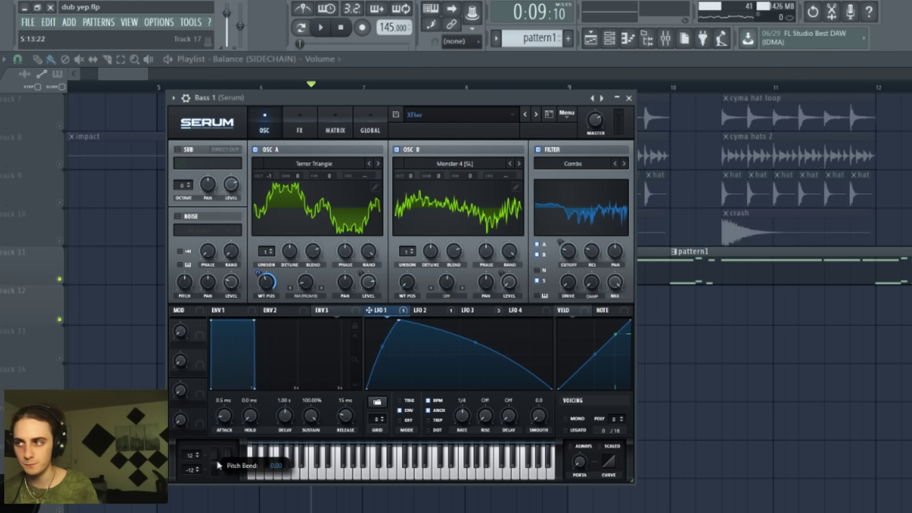
mouse_move(219, 466)
left_mouse_down()
mouse_move(229, 480)
mouse_move(226, 416)
mouse_move(229, 451)
left_mouse_up()
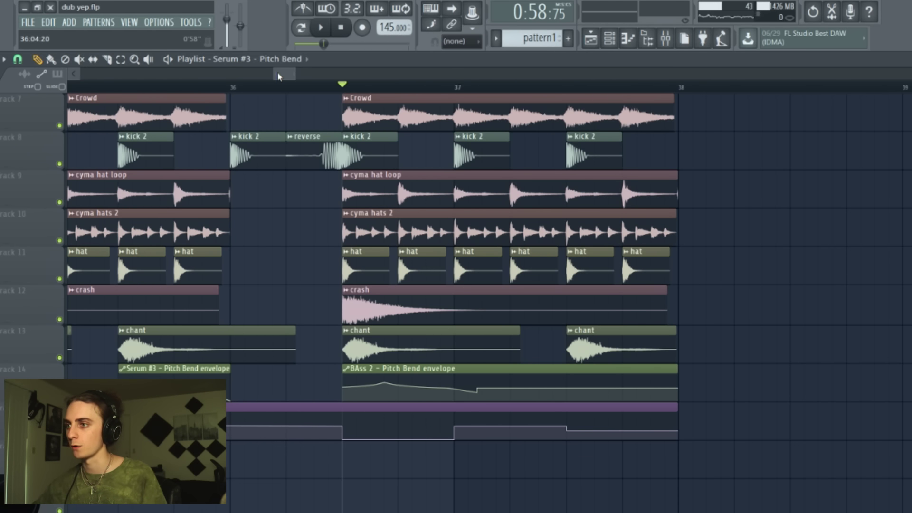
Step: Examine the pitch bend and rate automation clips around bars 36 to 38 and turn the LFO Rate knob in Serum
mouse_move(273, 75)
left_mouse_down()
mouse_move(266, 77)
mouse_move(277, 75)
left_mouse_up()
mouse_move(219, 408)
left_mouse_down()
mouse_move(219, 484)
mouse_move(219, 415)
left_mouse_up()
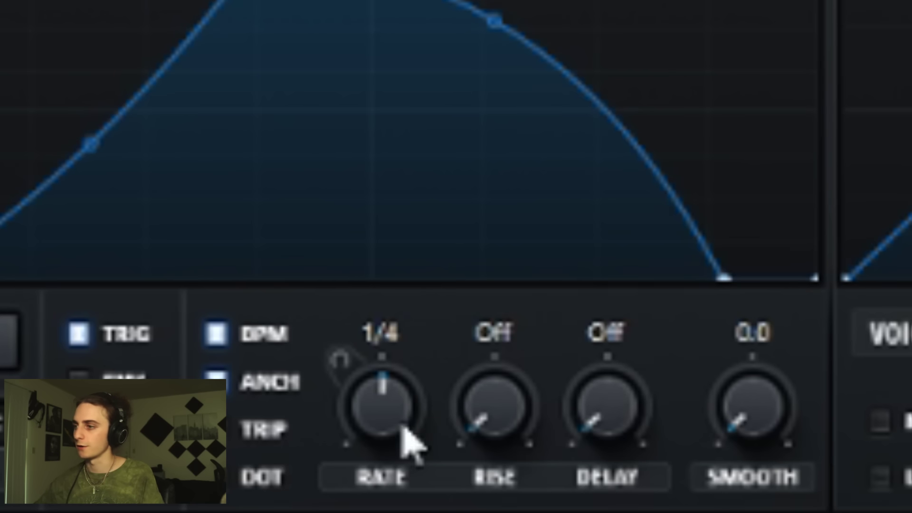
left_click_drag(407, 437, 420, 418)
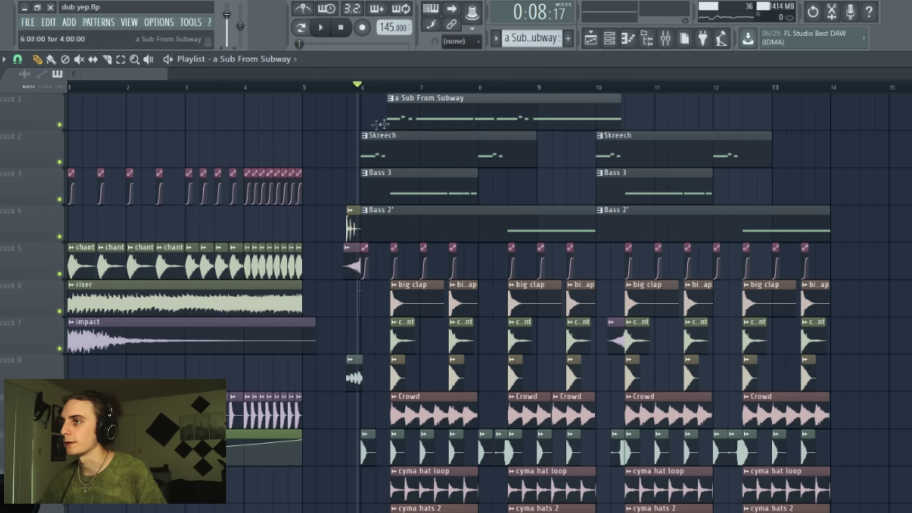
Step: Align one a Sub From Subway pattern clip to bar 6 on track 1 and place a second one at bar 10
left_click_drag(380, 125, 360, 129)
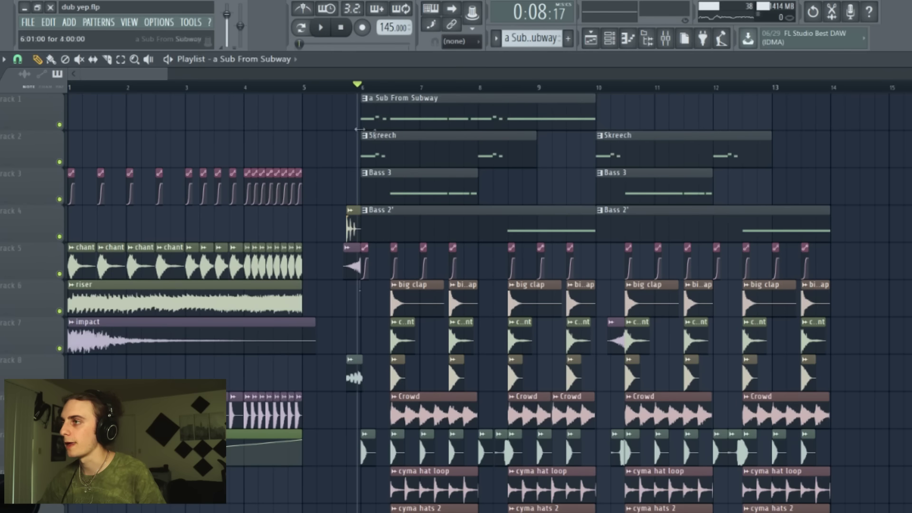
left_click_drag(674, 112, 607, 125)
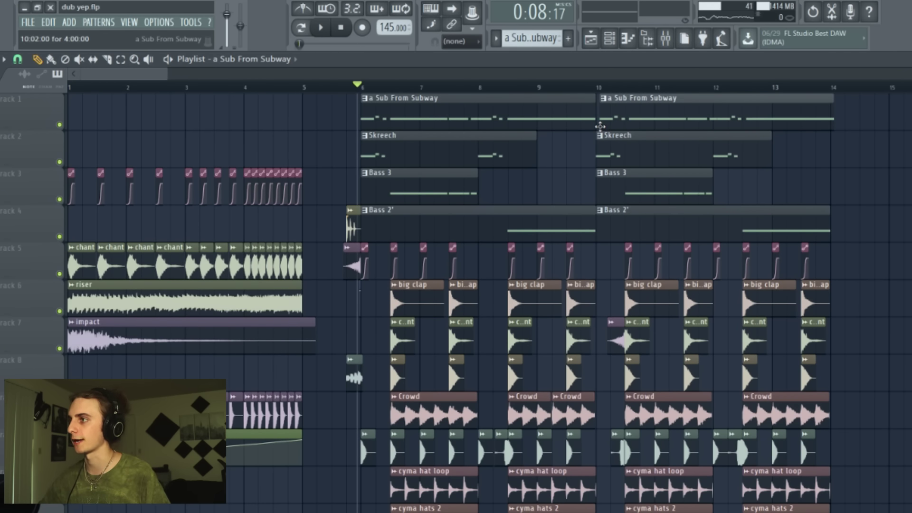
left_click_drag(599, 126, 599, 125)
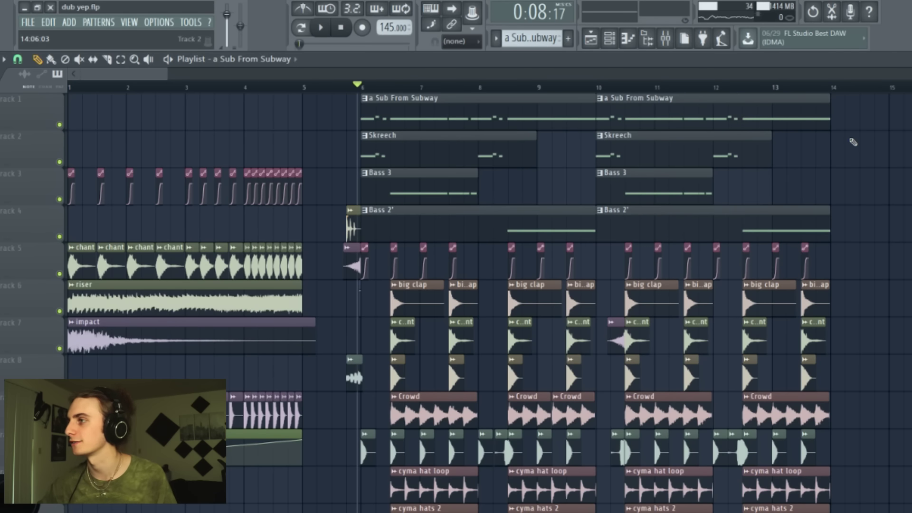
Step: Add the Here we go vocal sample from the browser to bar 5 on track 2 and cue playback around it
key("alt+F8")
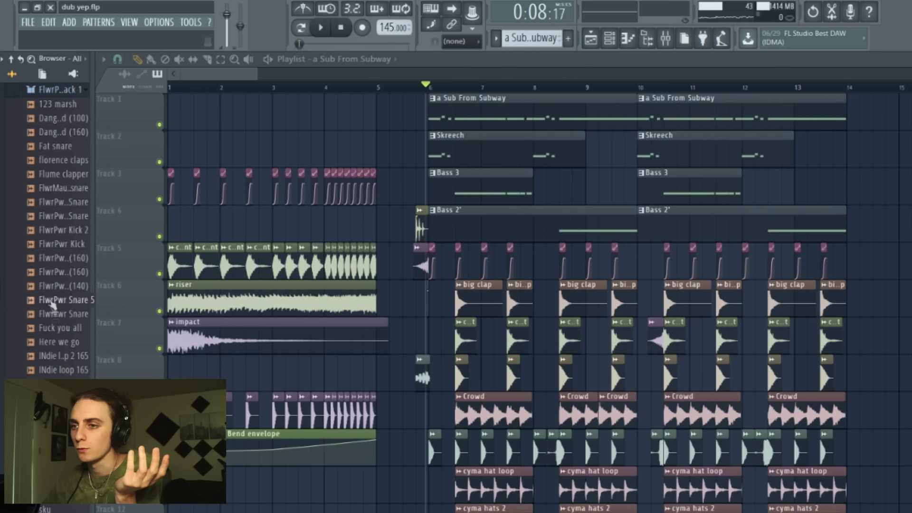
left_click_drag(55, 324, 328, 141)
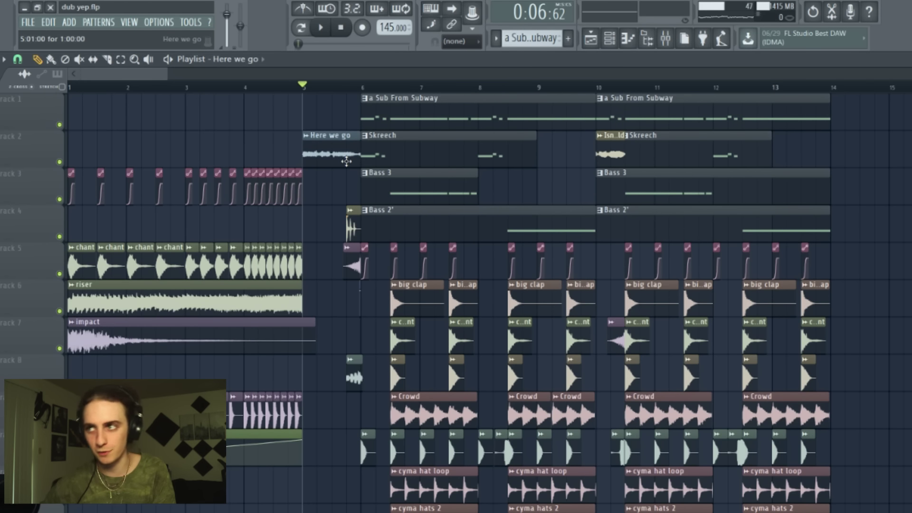
mouse_move(313, 94)
left_mouse_down()
mouse_move(322, 91)
mouse_move(305, 95)
left_mouse_up()
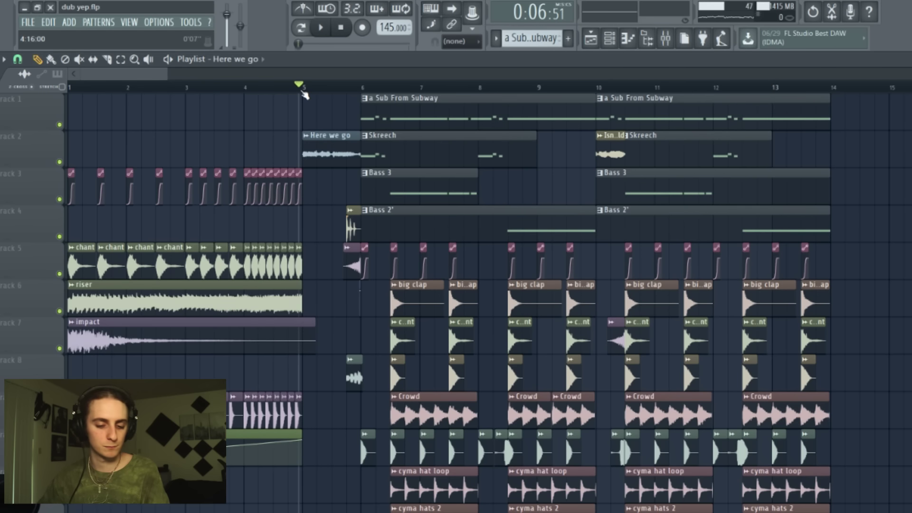
left_click_drag(306, 95, 338, 93)
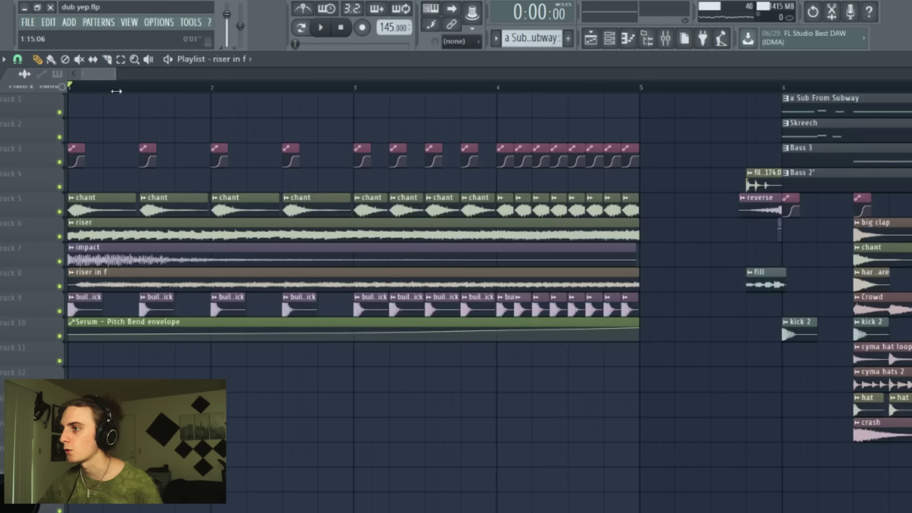
Step: Review the arrangement by cueing bars 8, 9 and 12, and play the track from the beginning
scroll(116, 91, "down", 5)
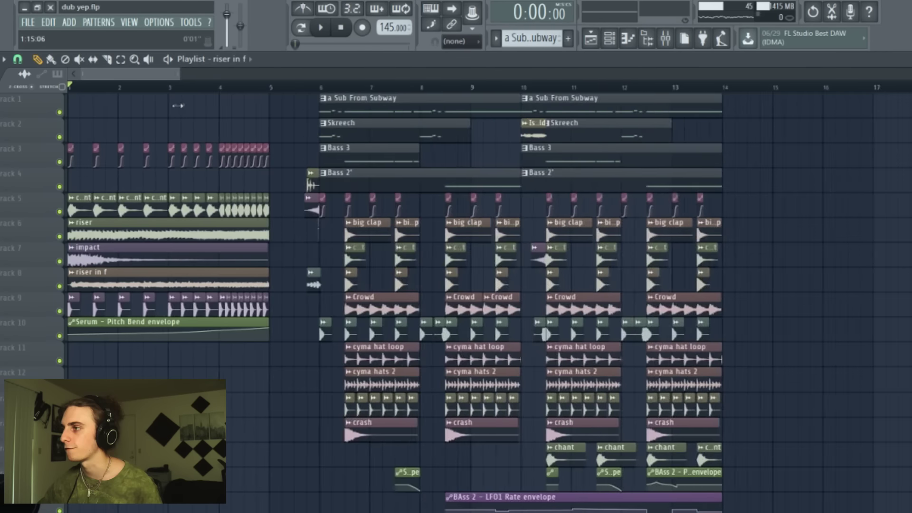
mouse_move(159, 72)
left_mouse_down()
mouse_move(147, 72)
mouse_move(174, 72)
mouse_move(152, 73)
left_mouse_up()
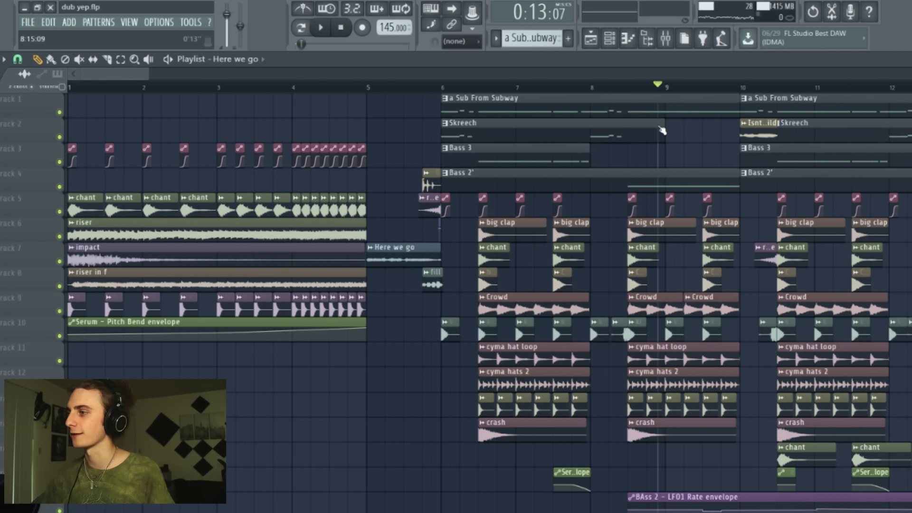
left_click_drag(656, 131, 630, 138)
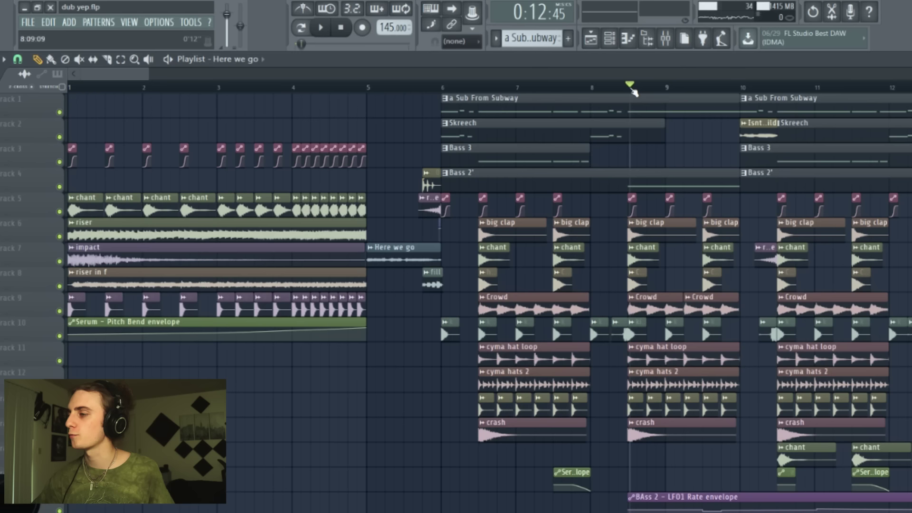
left_click(673, 87)
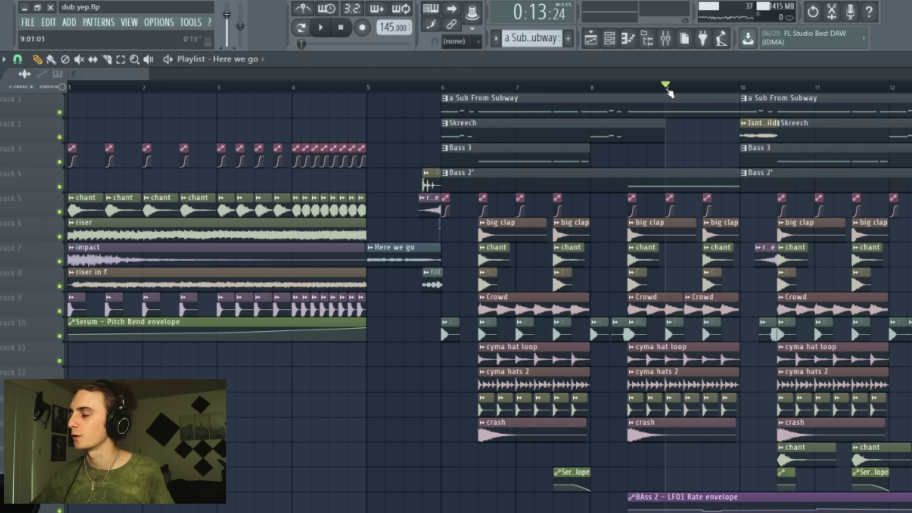
scroll(670, 92, "down", 2)
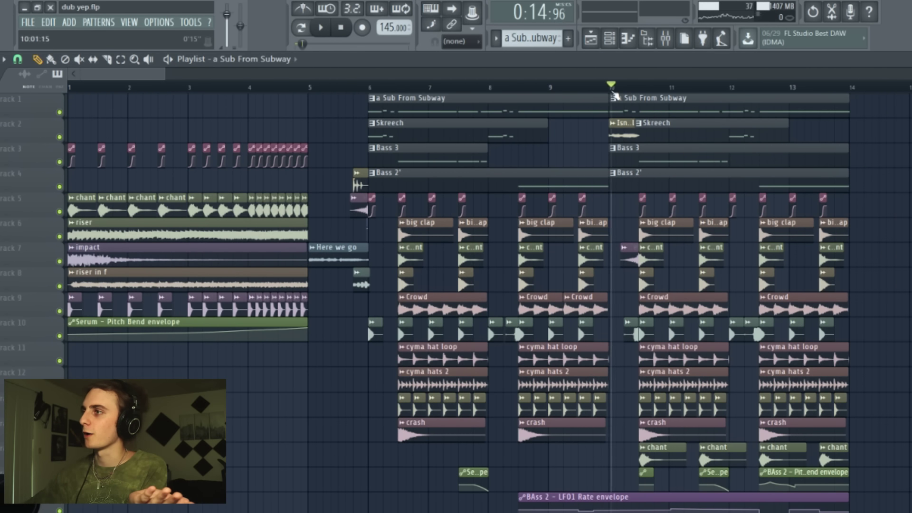
left_click(758, 88)
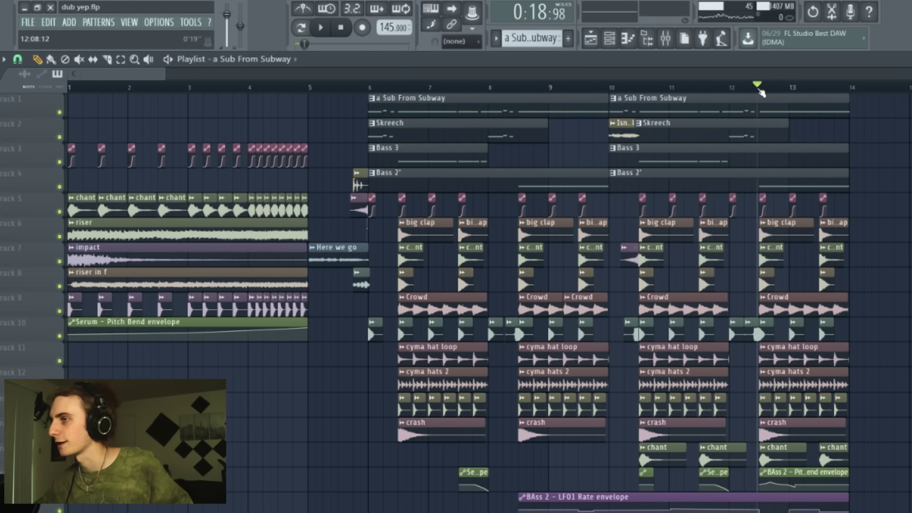
left_click(137, 87)
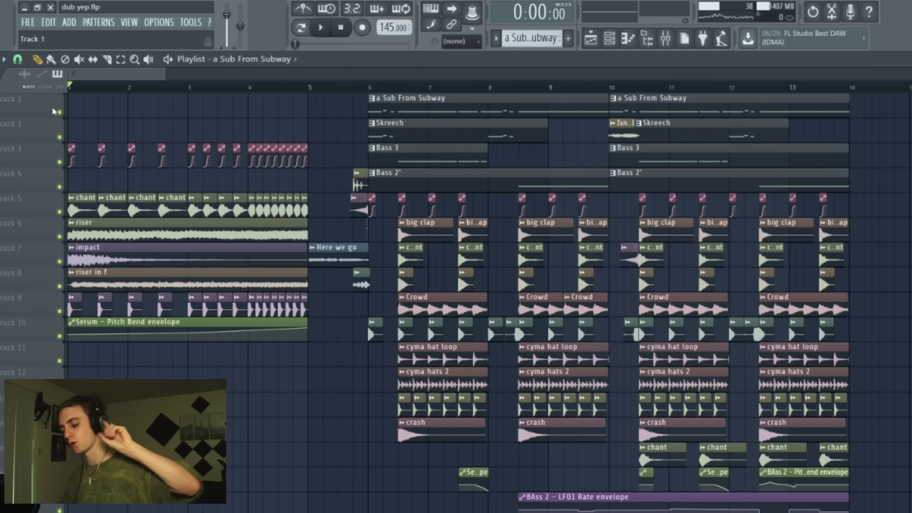
key("space")
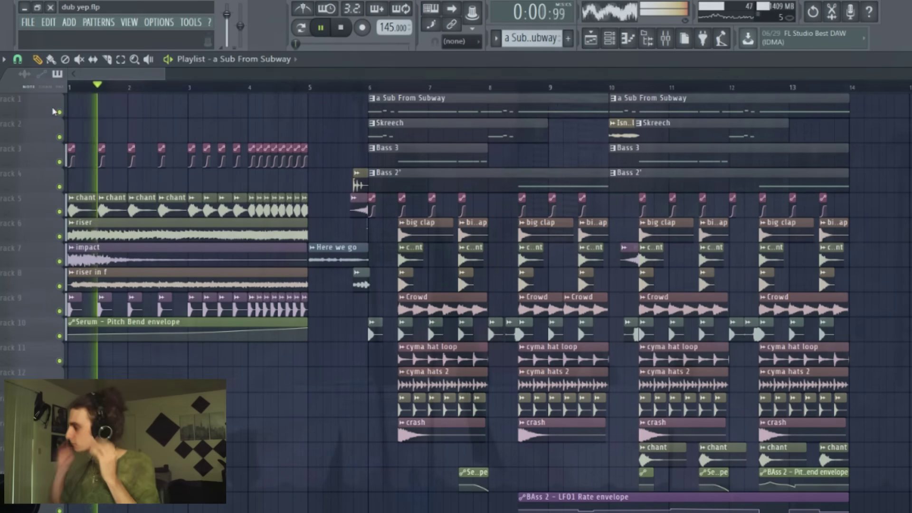